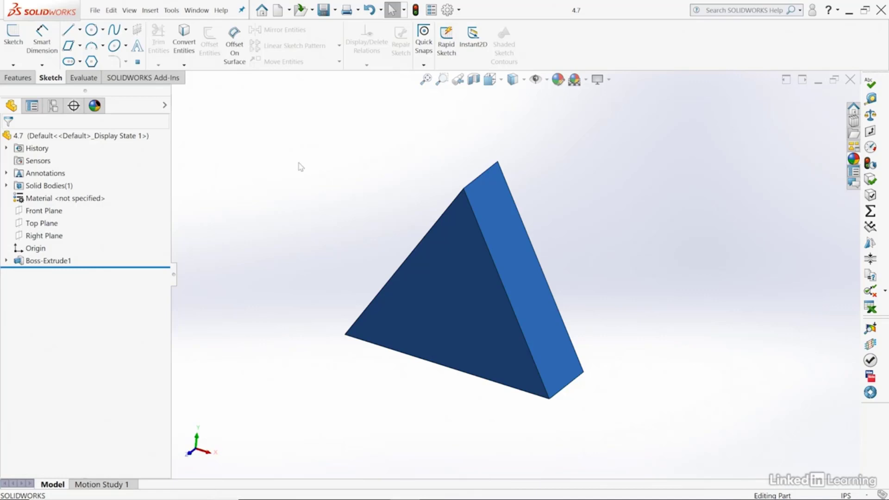
Start a new sketch on the triangular front face of the extruded part.
click(480, 270)
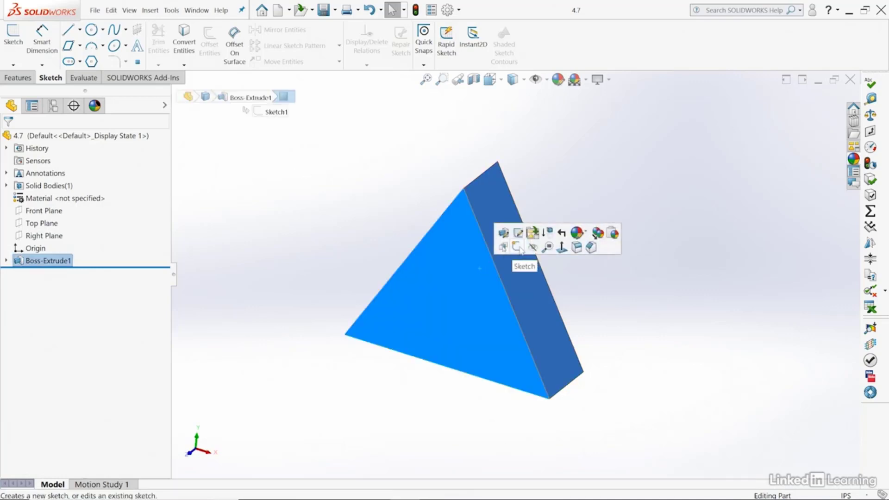
click(515, 246)
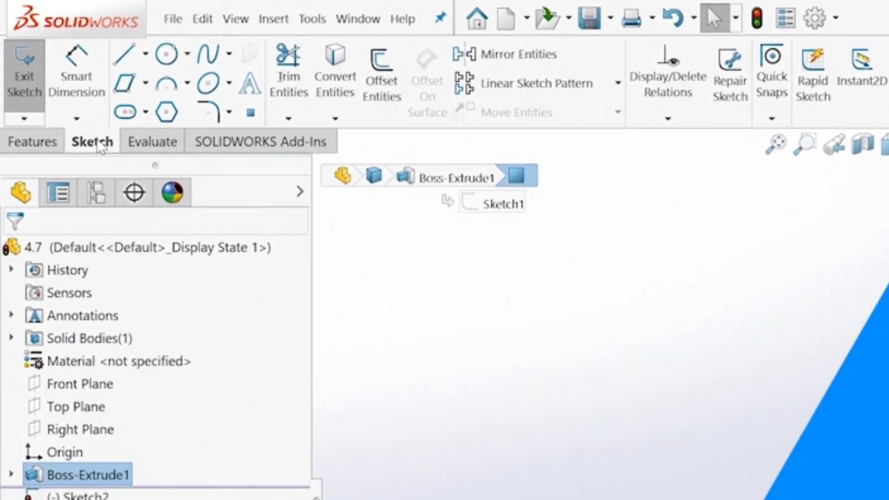
click(250, 87)
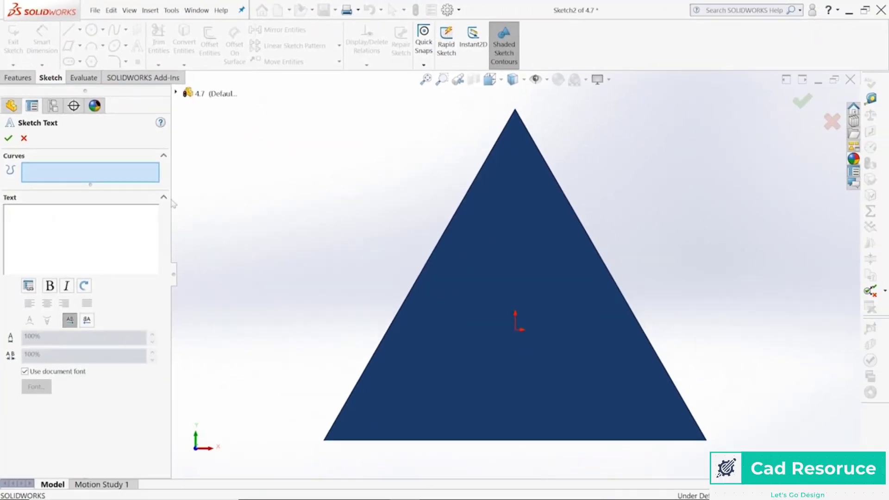
click(58, 216)
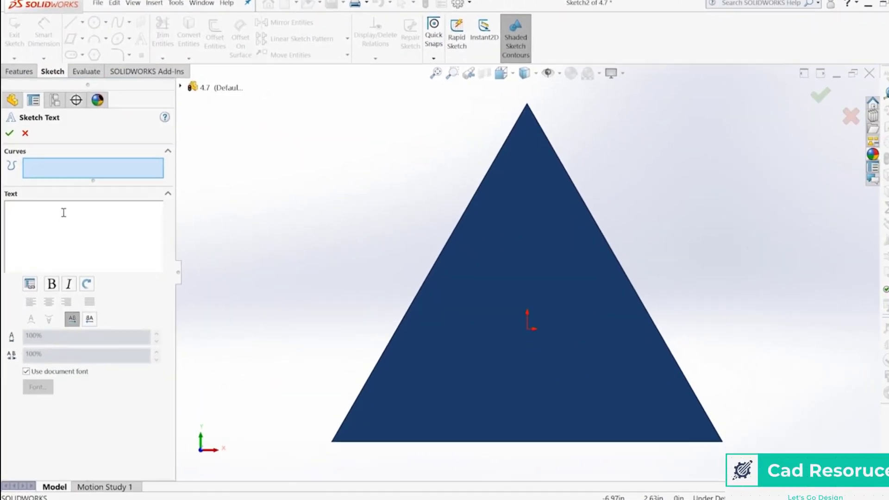
text(HELLO)
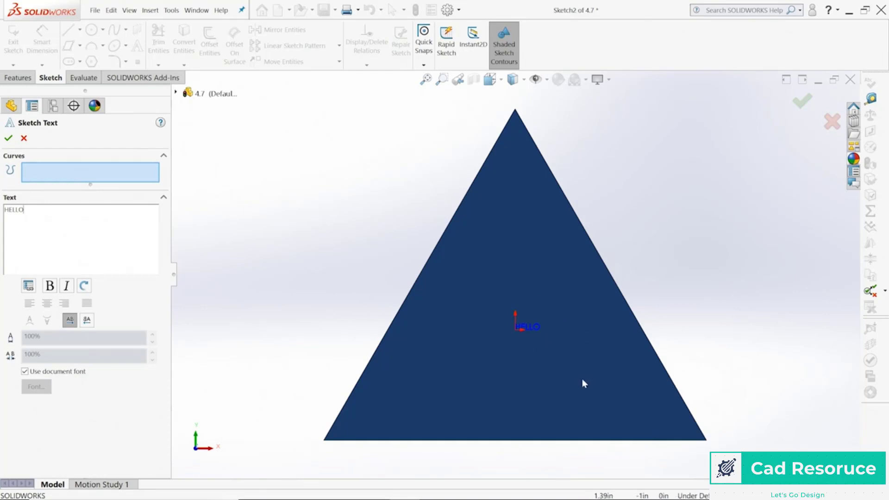
mouse_move(584, 381)
mouse_down()
mouse_move(436, 394)
mouse_move(403, 378)
mouse_move(431, 317)
mouse_move(509, 237)
mouse_up()
drag(509, 240, 534, 268)
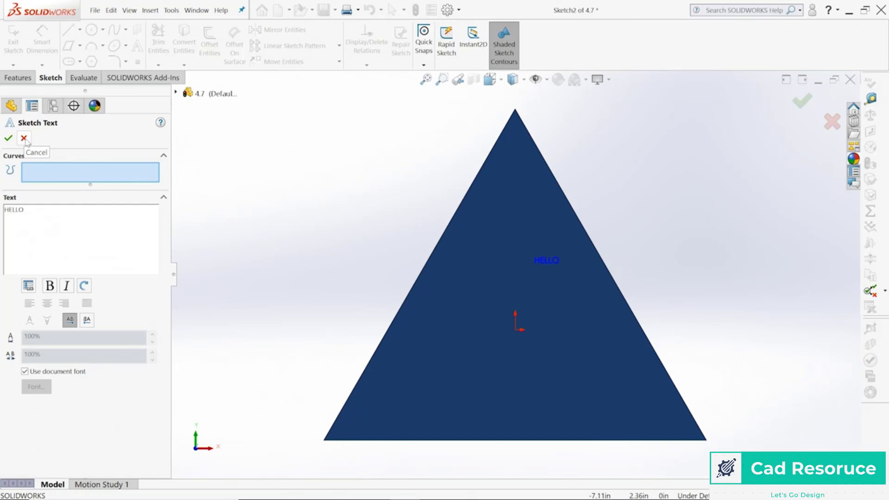
click(24, 138)
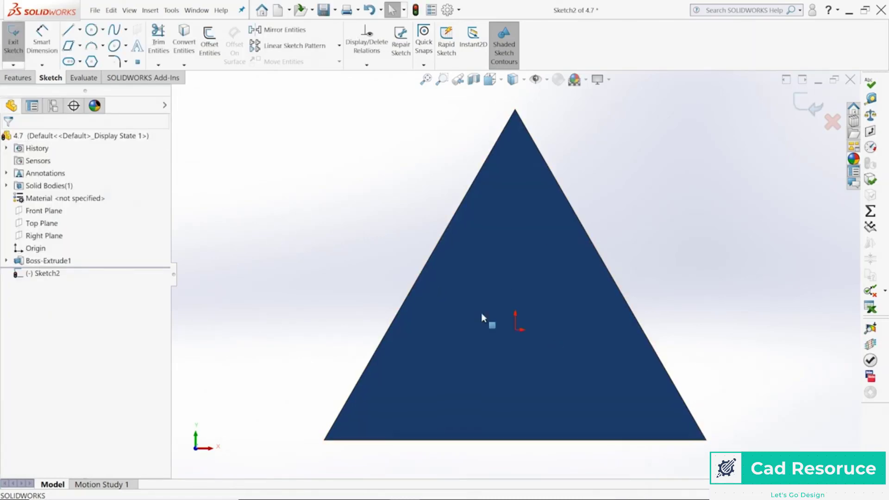
Sketch a horizontal centerline about 3.92 in long below the origin, inside the triangular face.
click(80, 30)
click(88, 60)
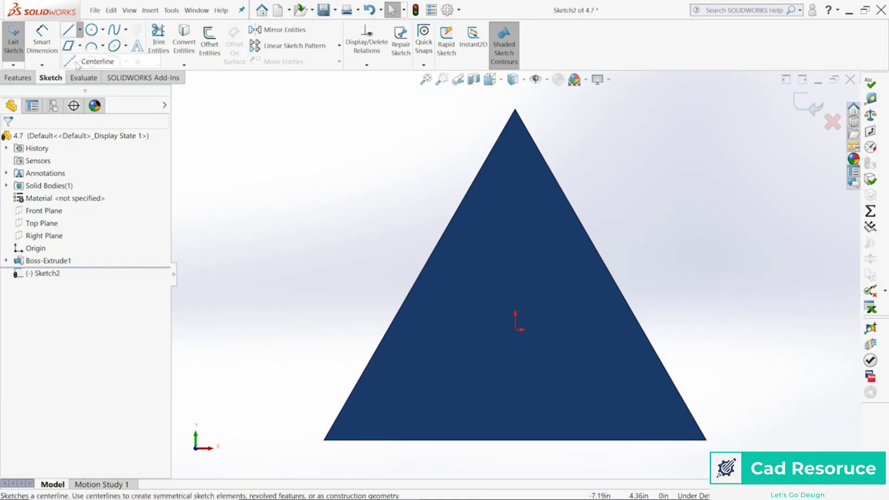
click(429, 378)
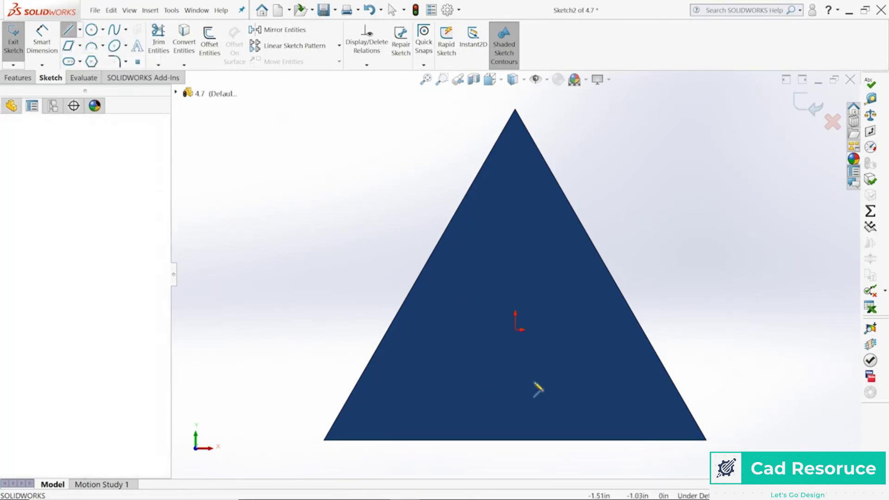
click(616, 376)
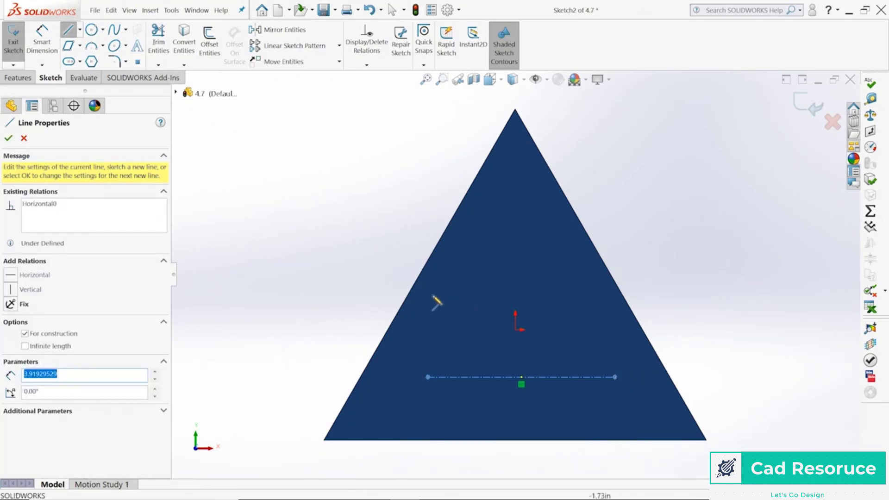
Sketch a horizontal centerline above the origin between the two slanted edges, split into a short, a long and a short segment.
click(409, 297)
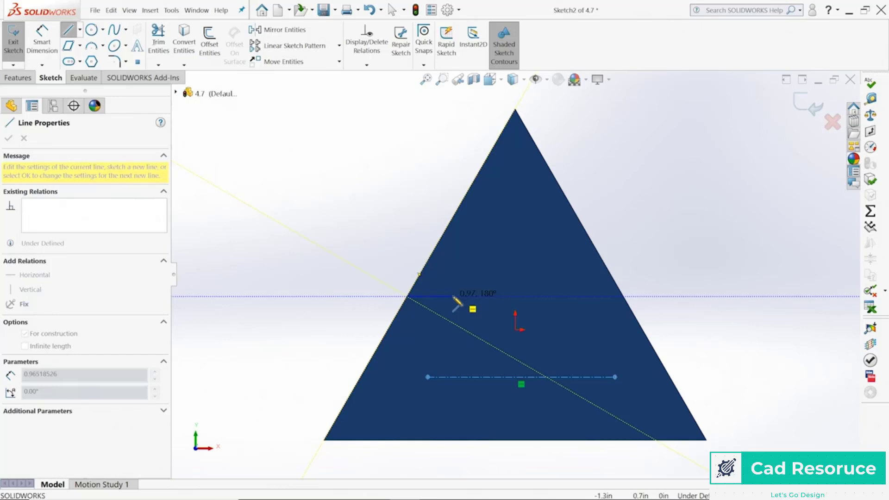
click(443, 297)
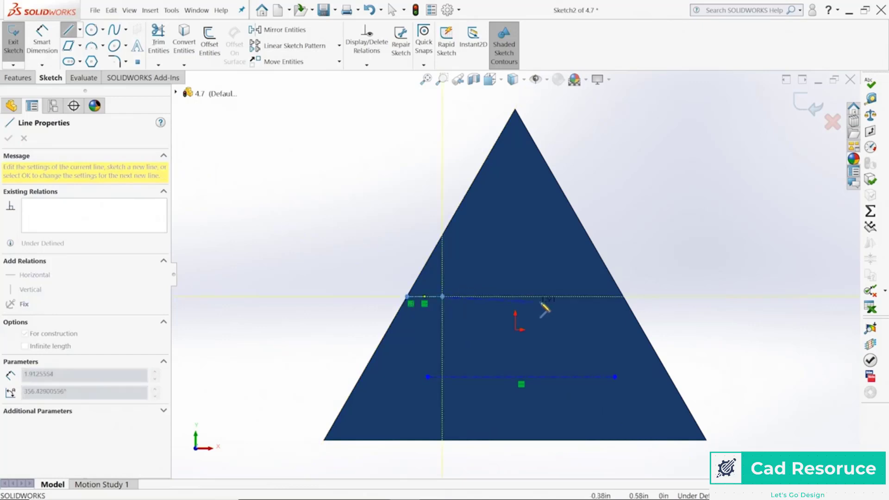
click(576, 296)
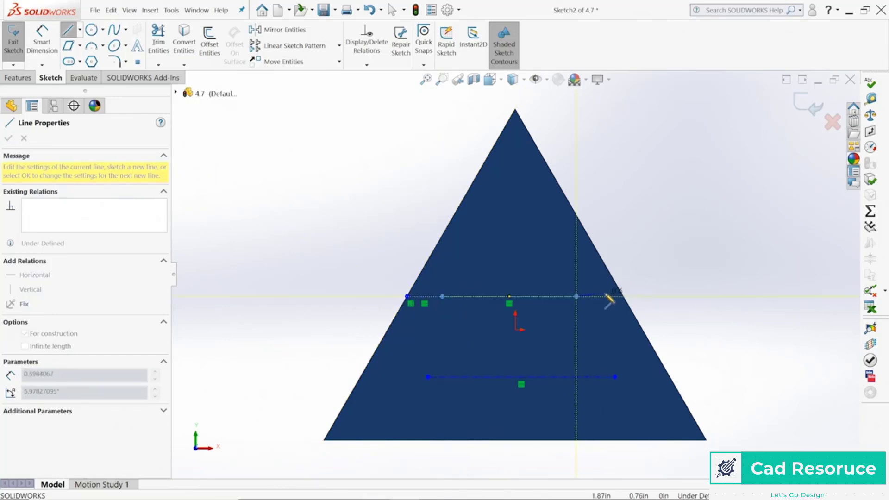
click(624, 297)
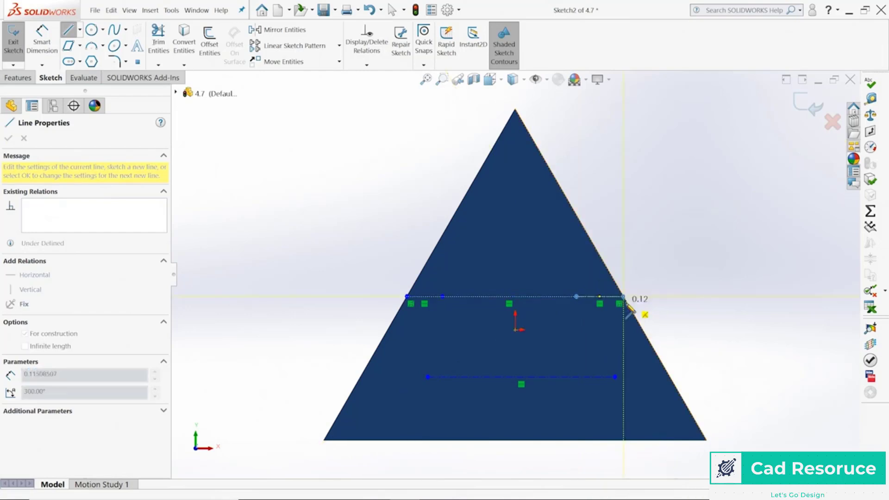
key(Escape)
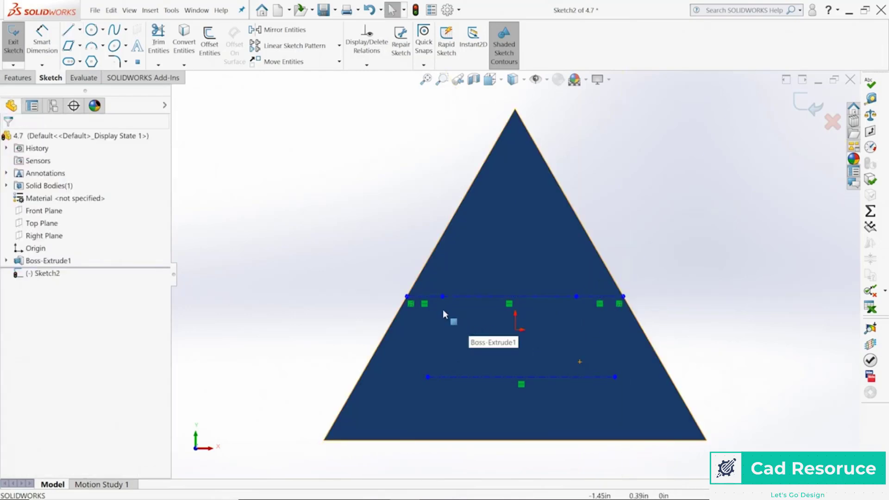
Make the two short end segments of the upper centerline equal in length and move an inner endpoint slightly inward.
click(431, 297)
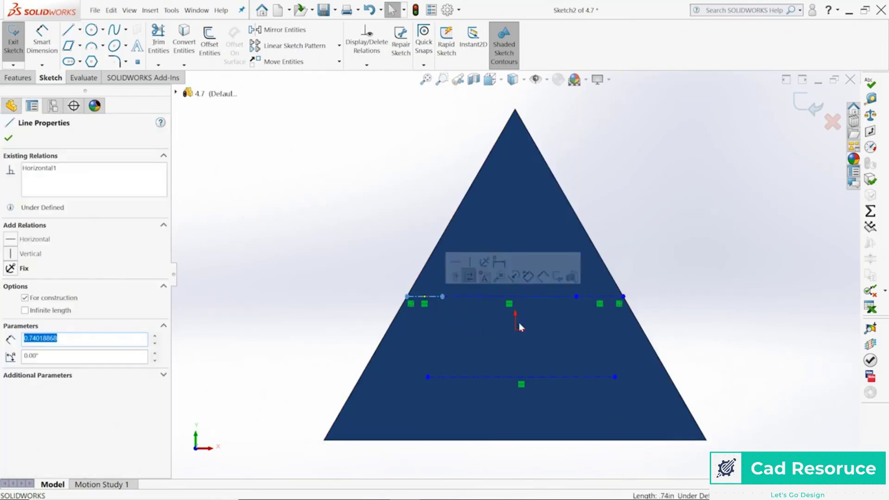
ctrl+click(597, 296)
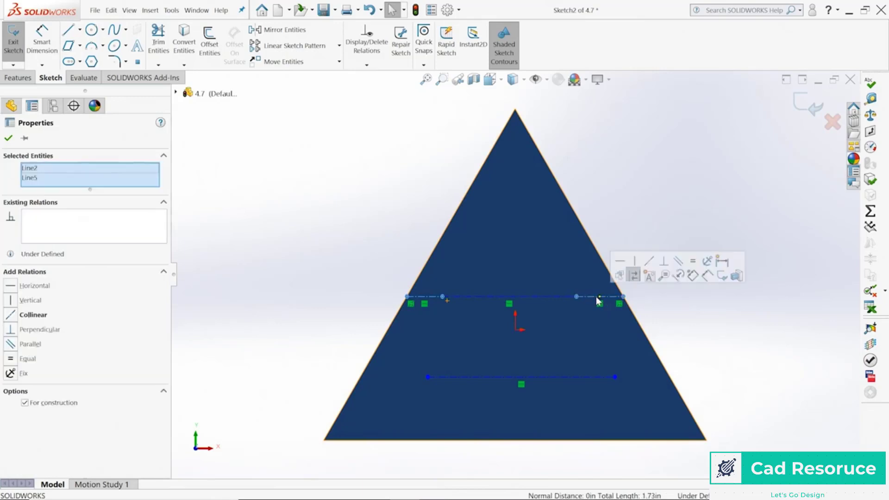
click(694, 263)
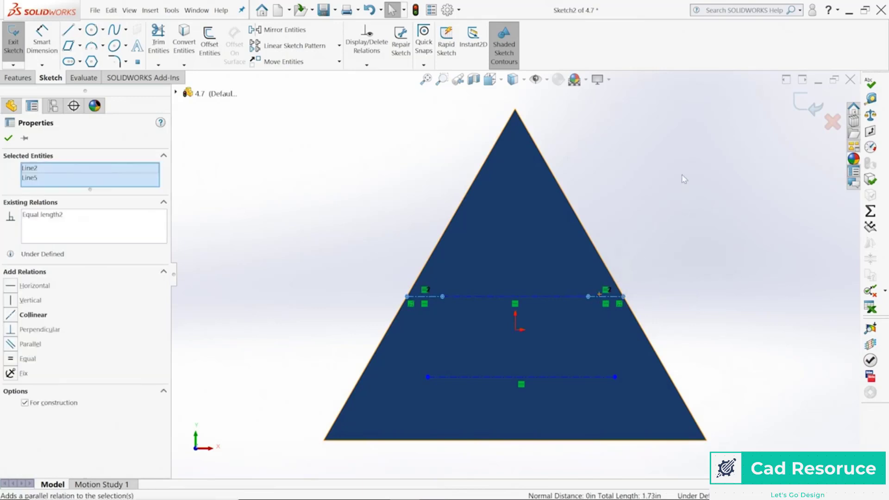
drag(588, 297, 544, 299)
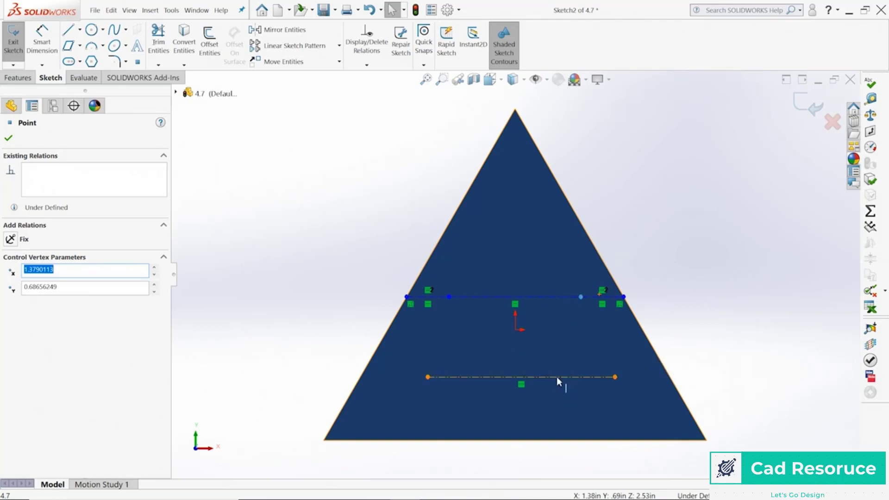
Draw a centerline from the origin to the midpoint of the lower centerline and make it vertical.
click(80, 30)
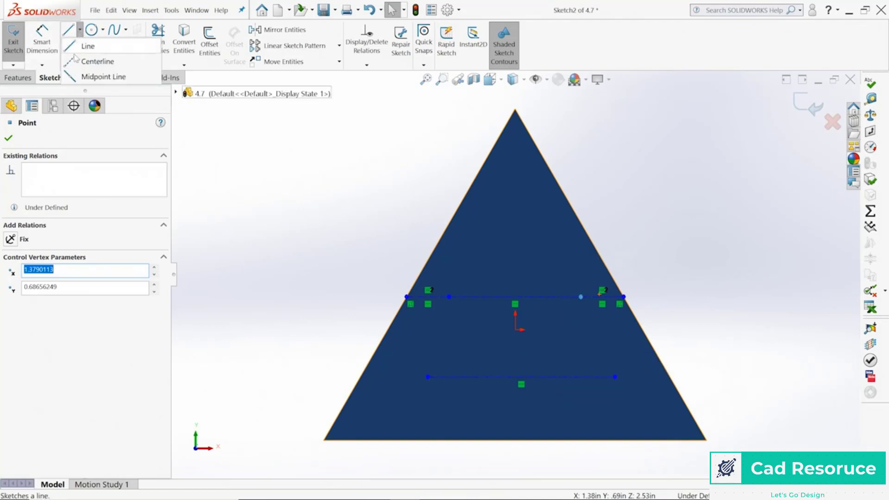
click(77, 61)
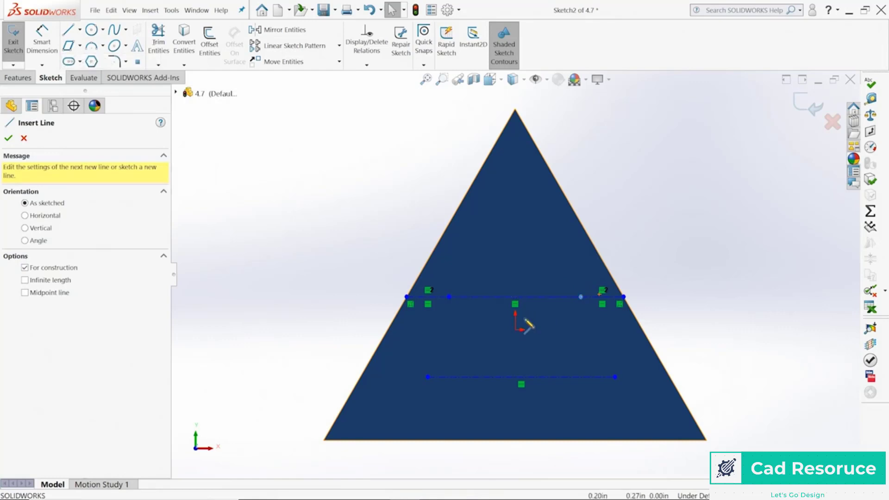
click(516, 330)
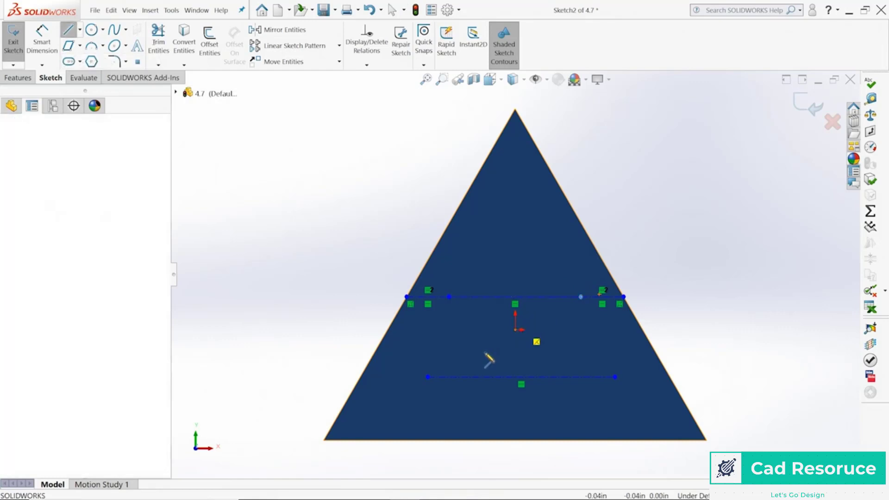
click(522, 378)
key(Escape)
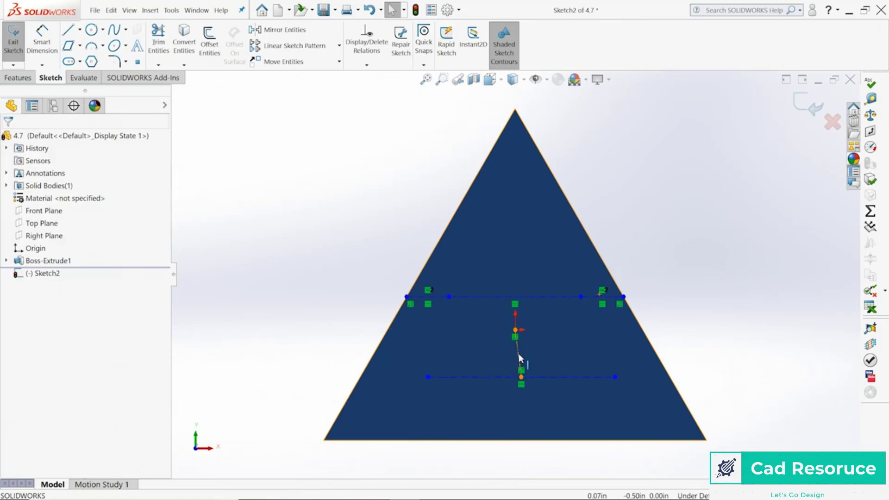
click(519, 354)
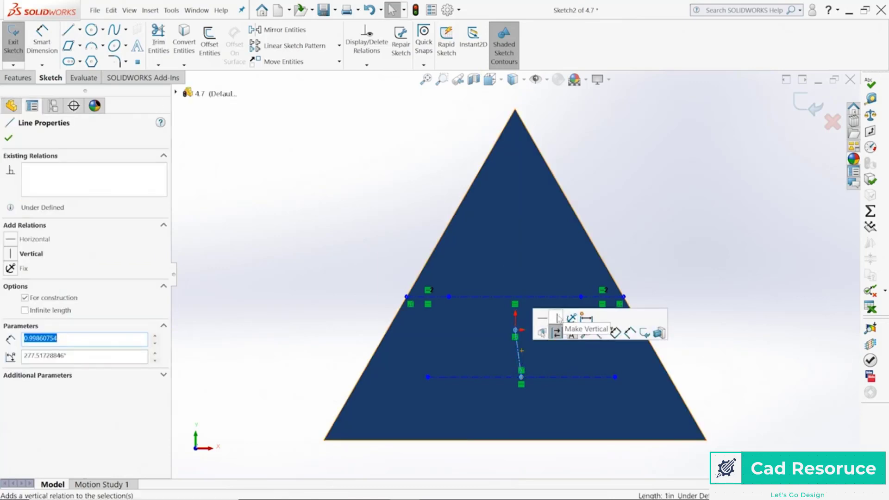
click(558, 319)
mouse_move(538, 383)
mouse_down()
mouse_move(536, 410)
mouse_move(538, 379)
mouse_up()
click(750, 373)
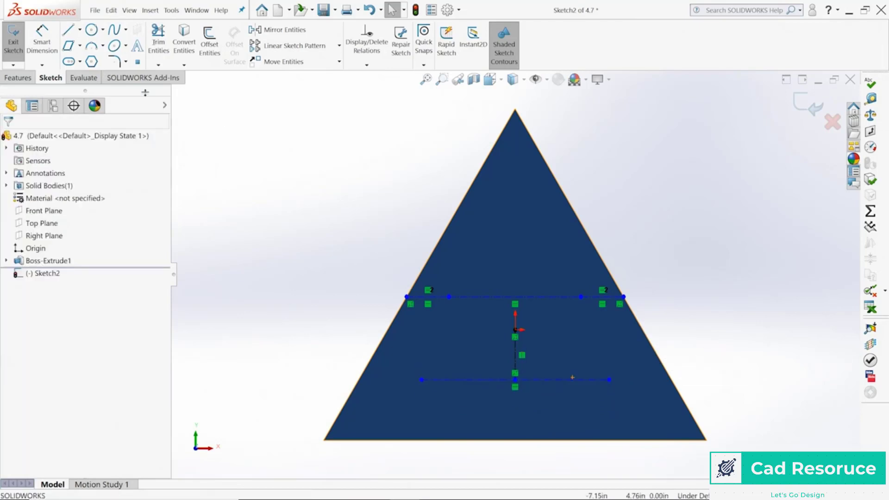
Dimension the lower centerline 1.00 in above the triangle's base edge.
click(33, 32)
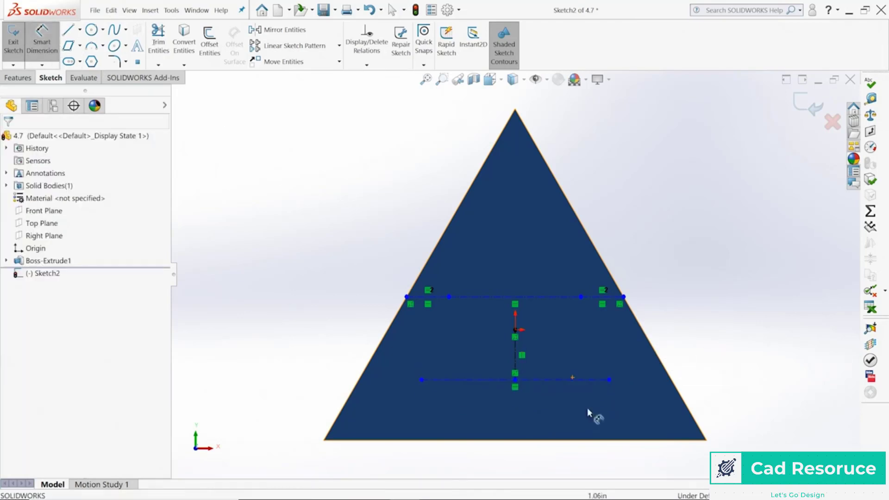
click(562, 419)
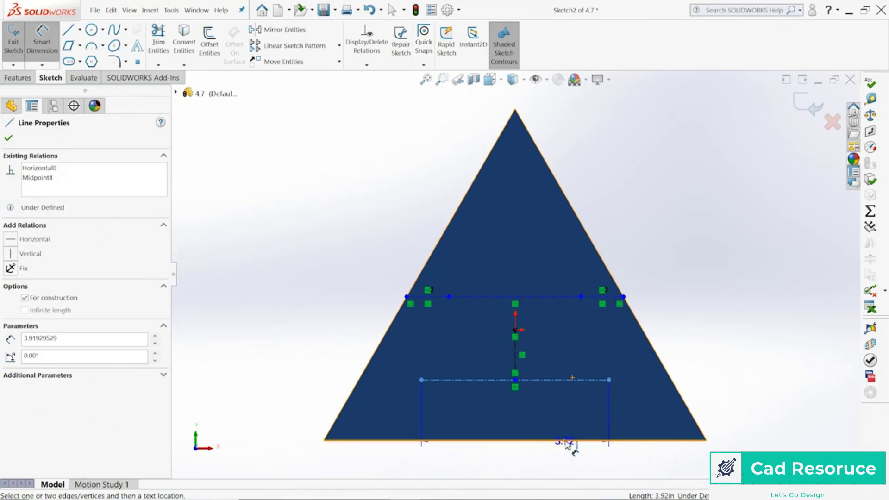
click(567, 440)
click(740, 417)
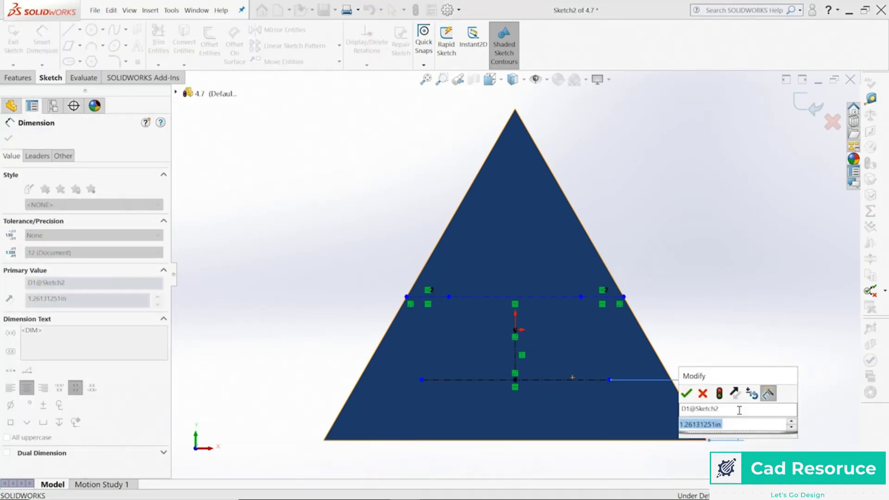
text(1.0)
key(Return)
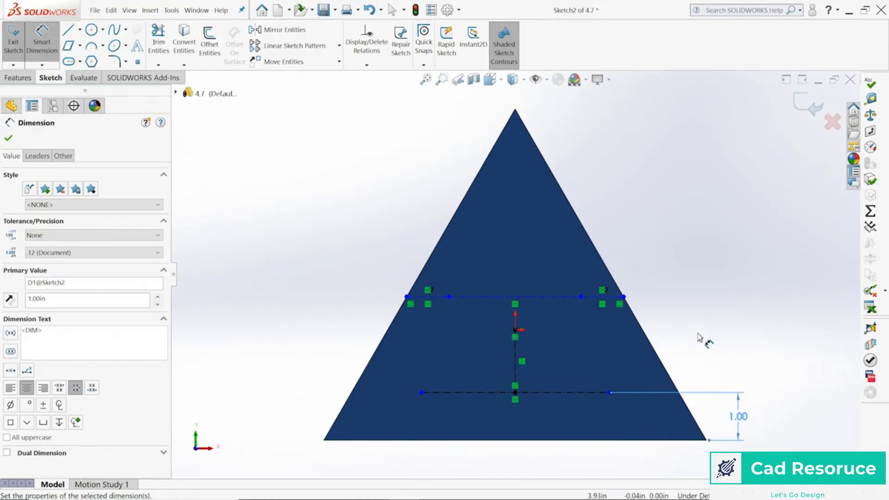
Sketch a four-point S-shaped spline above the upper centerline, spanning most of the triangle's width.
click(116, 31)
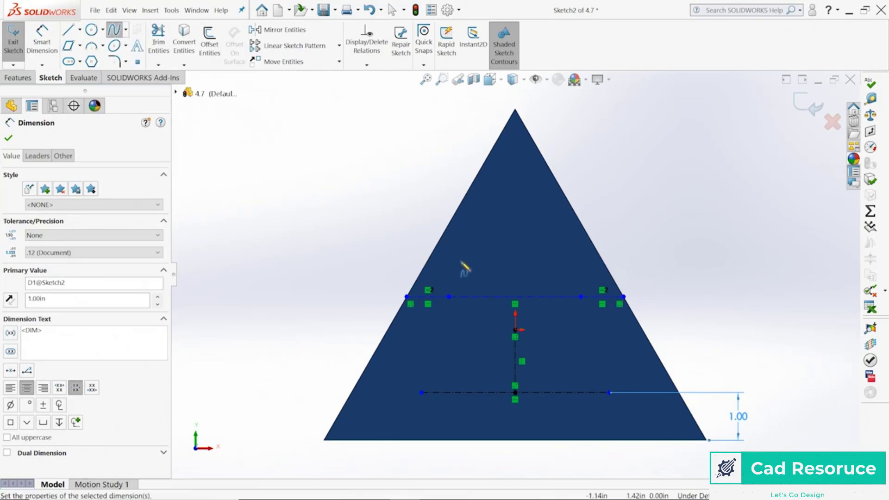
click(500, 231)
click(509, 232)
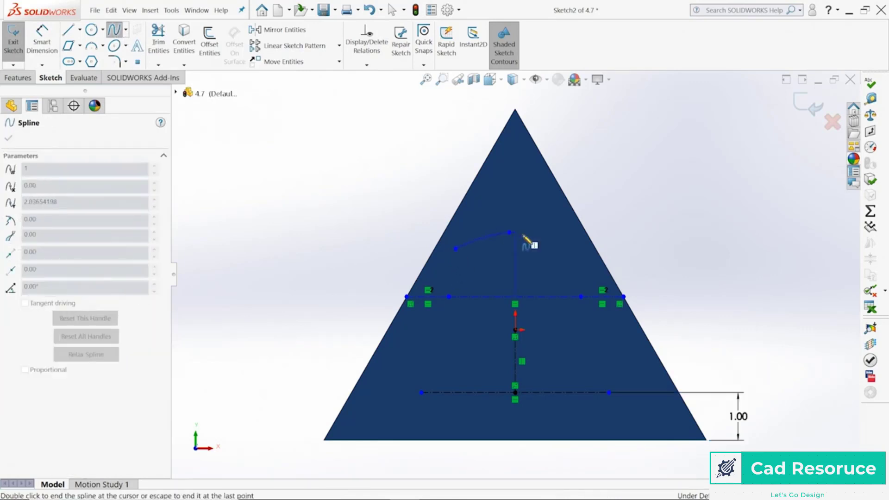
click(545, 257)
click(573, 241)
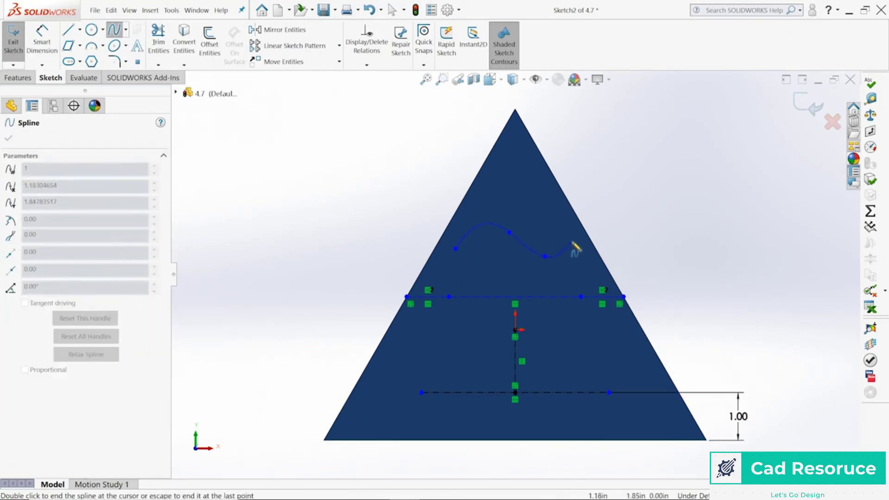
key(Escape)
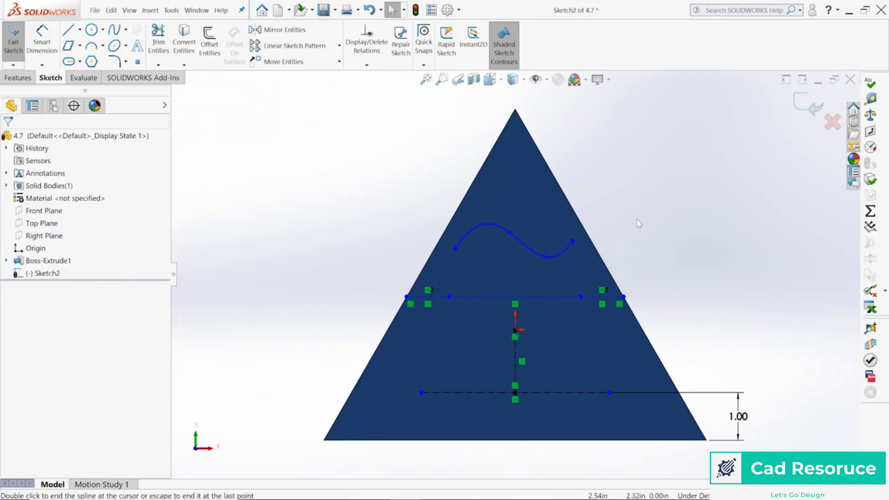
Flatten the spline's upper hump by moving its second point down slightly, and exit the sketch.
click(495, 235)
drag(494, 235, 503, 247)
click(651, 244)
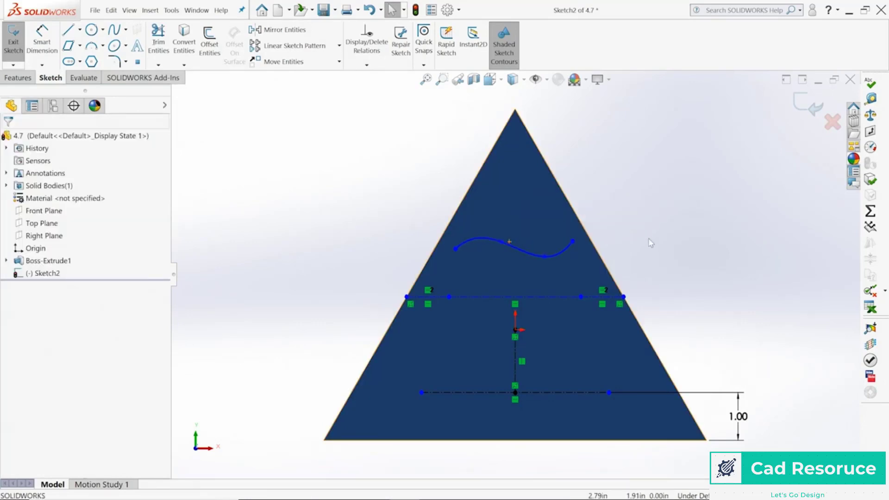
click(809, 106)
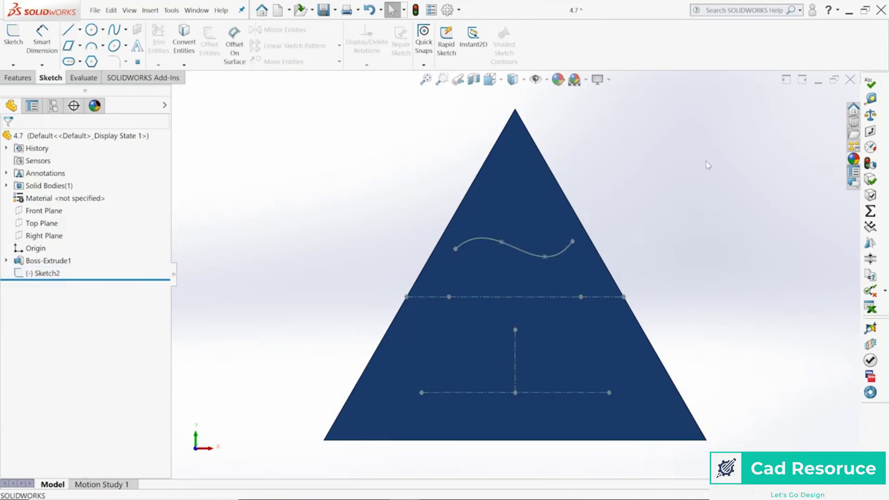
Start a sketch on the triangular face and add the sketch text "SOLIDWORKS", center-aligned along the lower centerline.
click(552, 200)
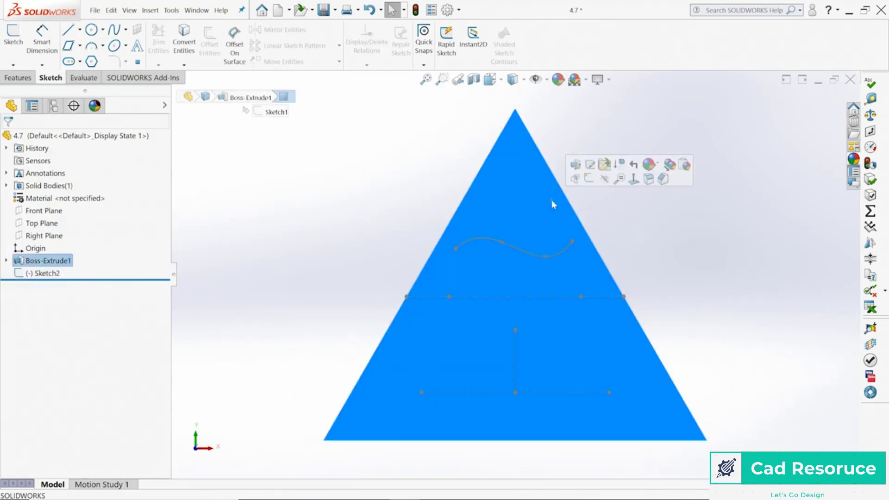
click(590, 180)
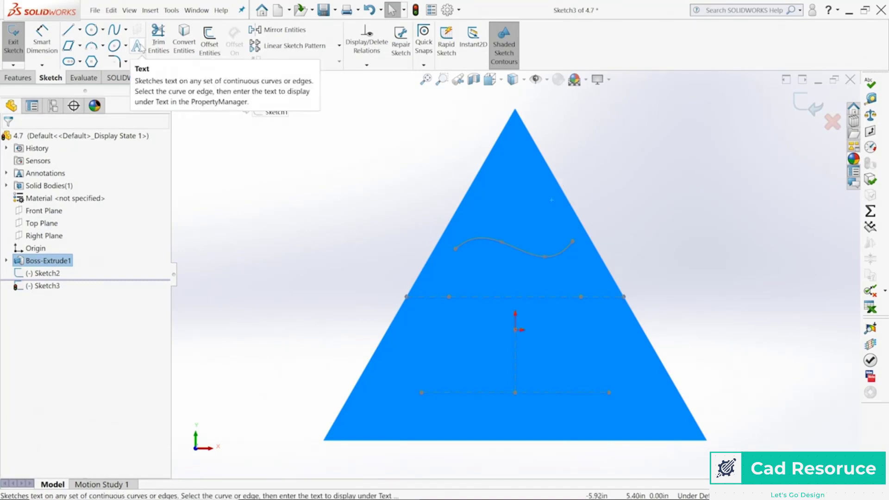
click(138, 45)
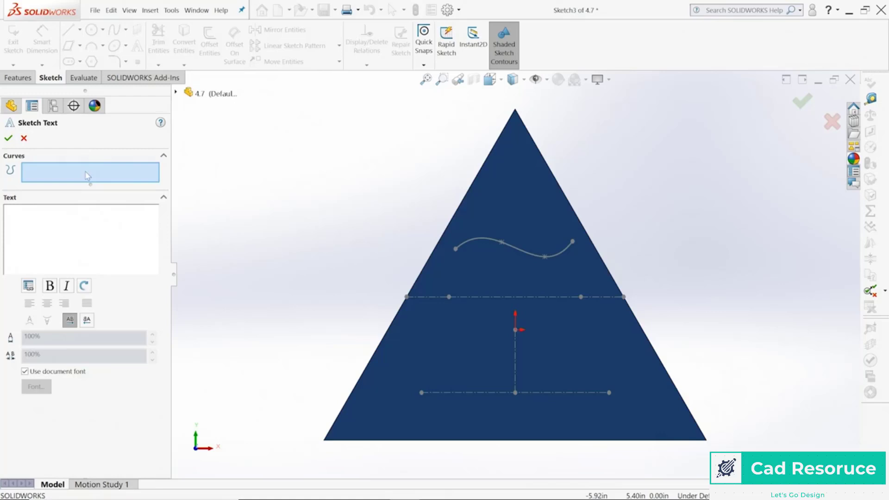
click(469, 393)
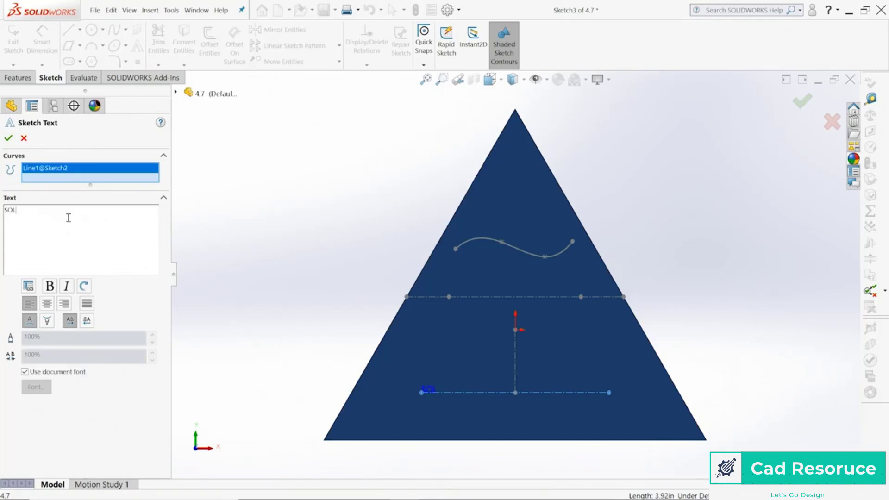
click(68, 218)
text(SOLIDWORKS)
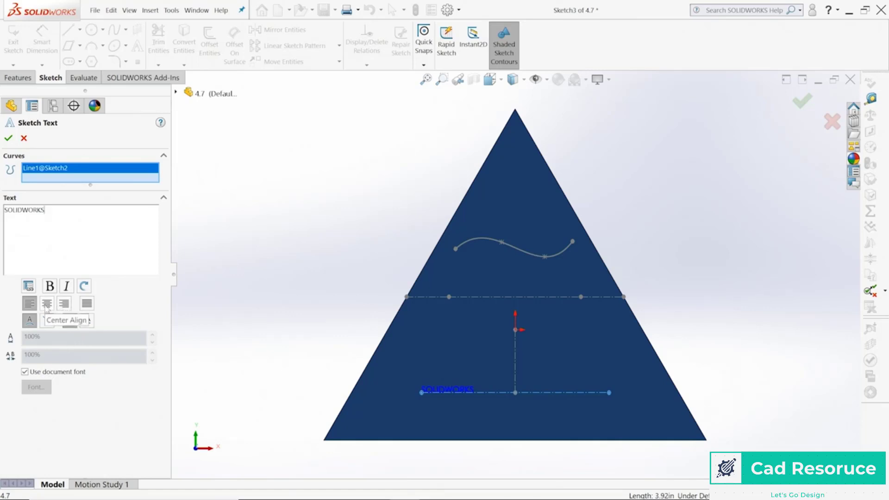
click(47, 304)
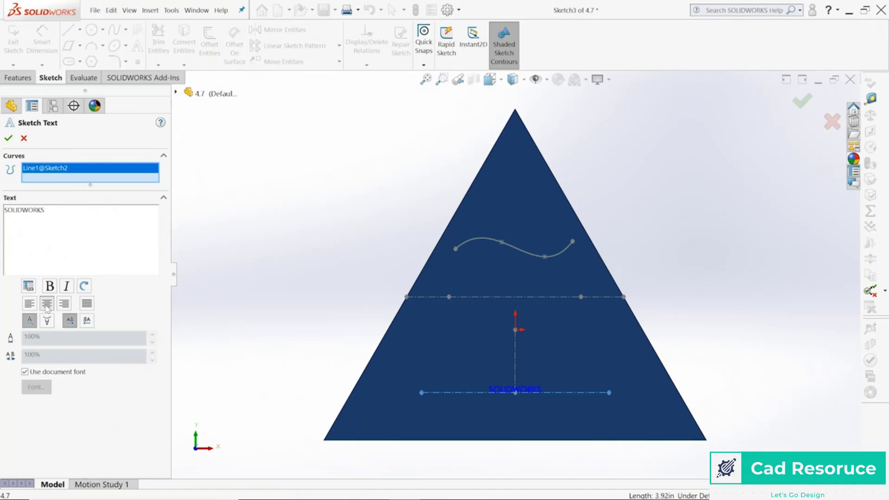
Try right alignment and vertical and horizontal flipping on the text, and restore the upright, center-aligned layout.
click(64, 305)
click(49, 324)
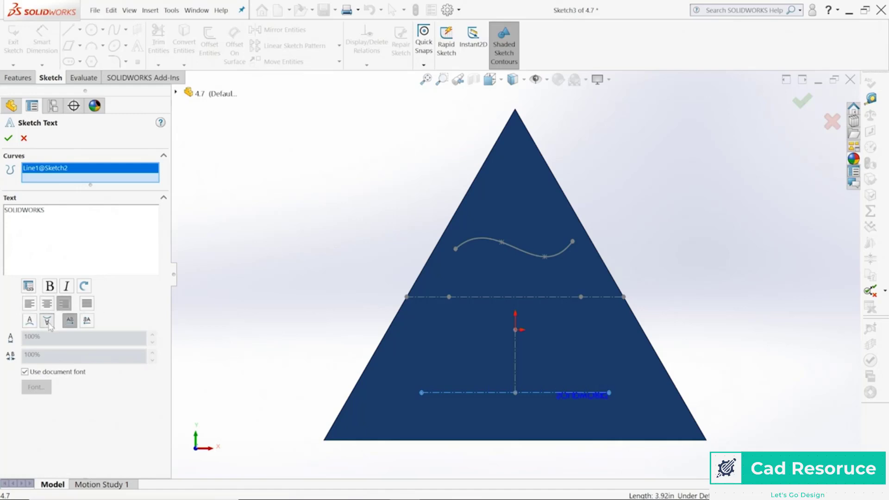
click(86, 322)
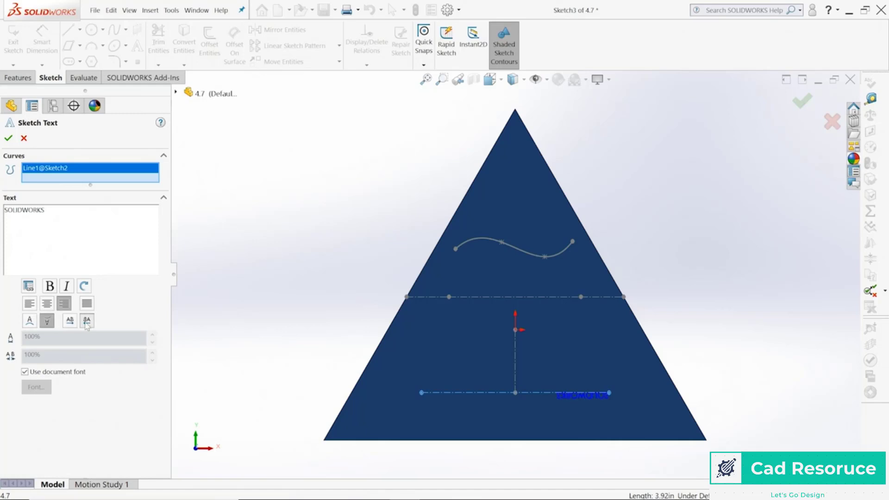
click(69, 320)
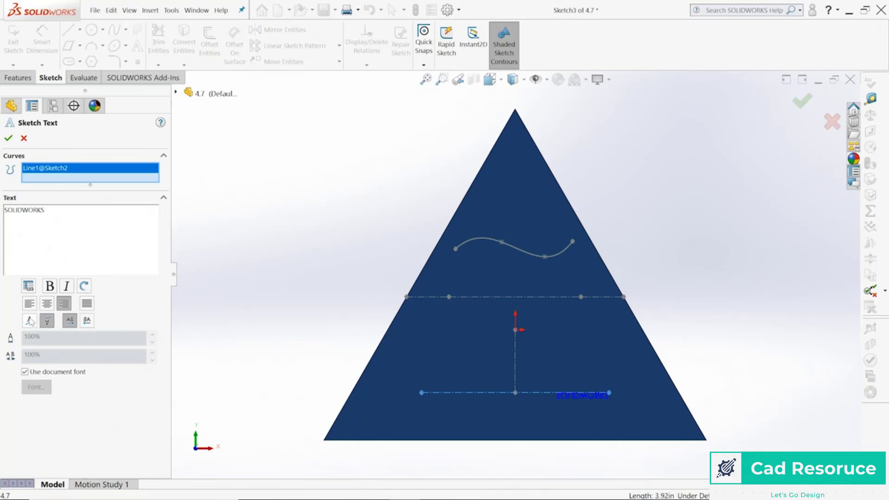
click(29, 320)
click(47, 304)
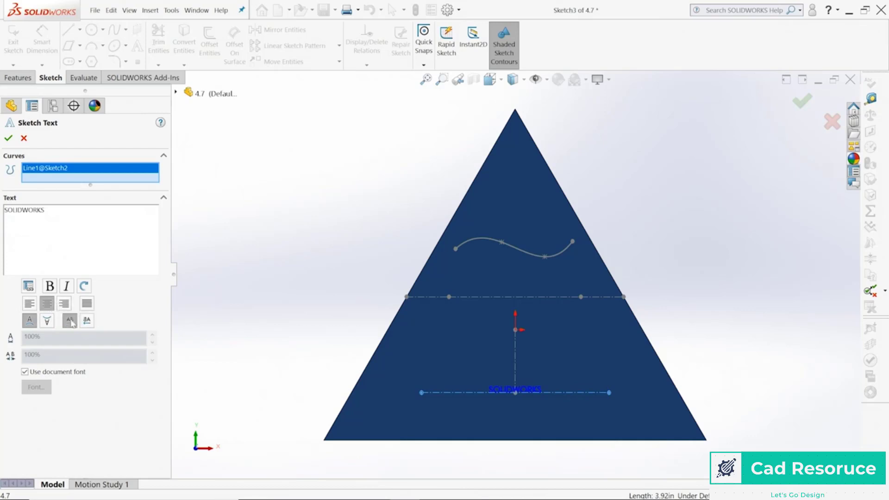
Override the document font for the SOLIDWORKS text with Cooper Black at 0.25 in height, and accept the text.
click(25, 372)
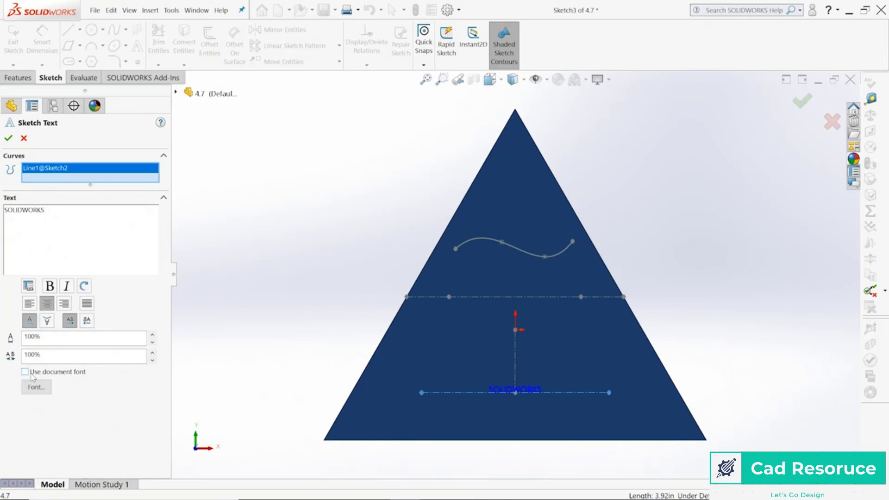
click(37, 386)
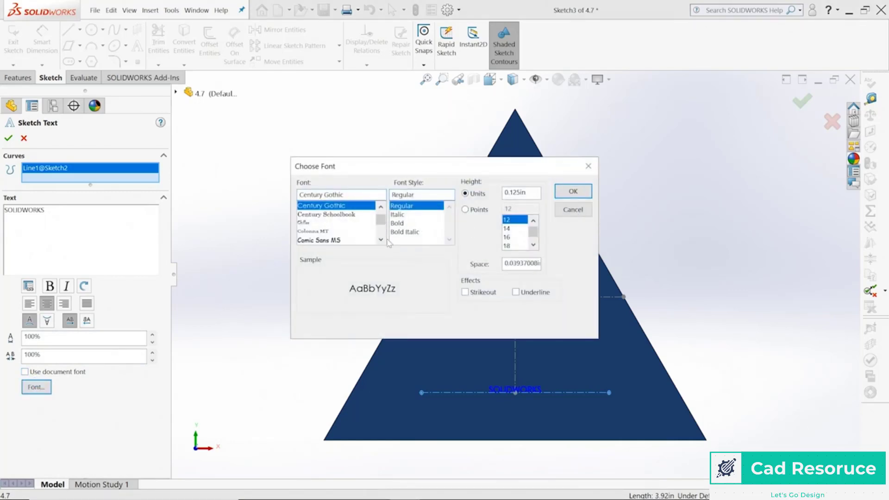
scroll(381, 240, down, 6)
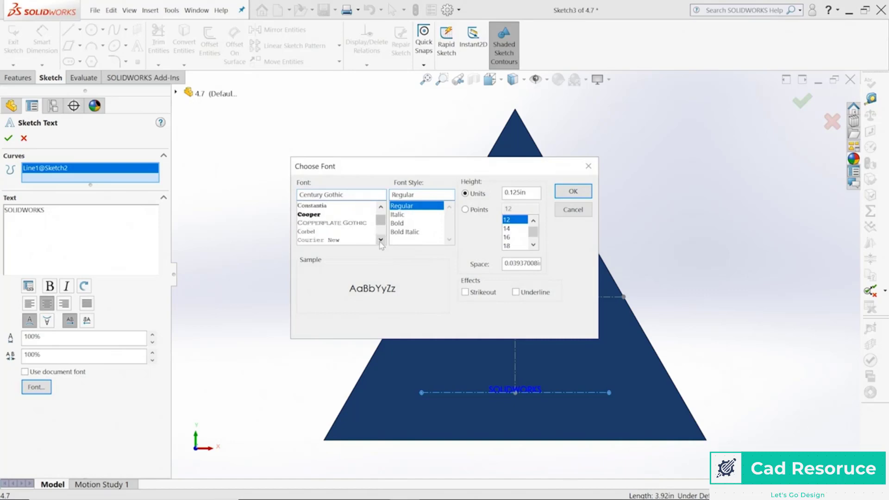
click(328, 215)
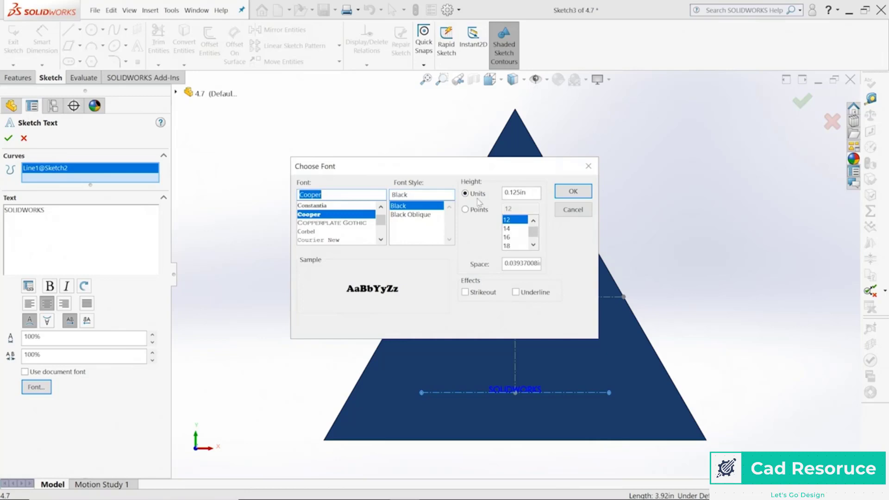
click(525, 195)
drag(537, 193, 496, 193)
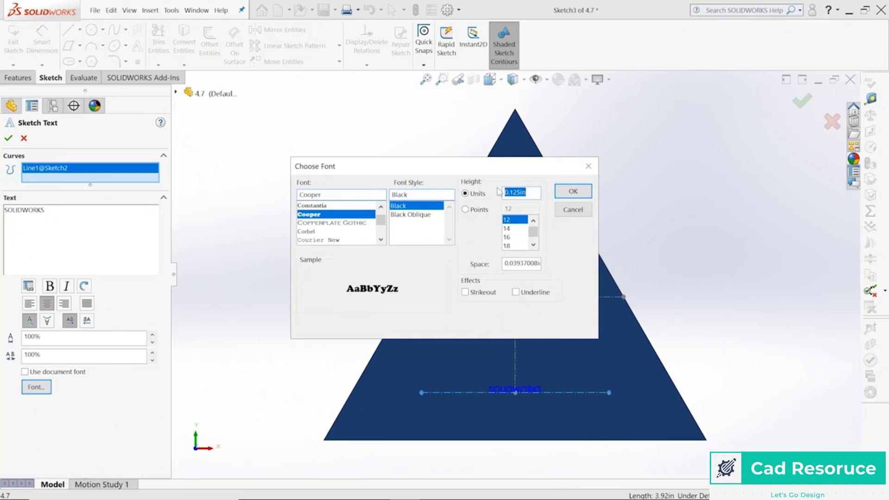
text(.25)
key(Return)
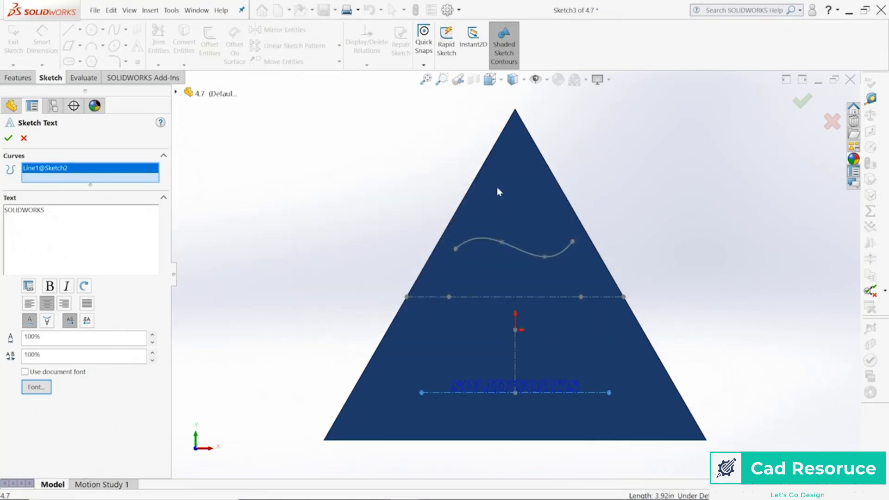
click(8, 138)
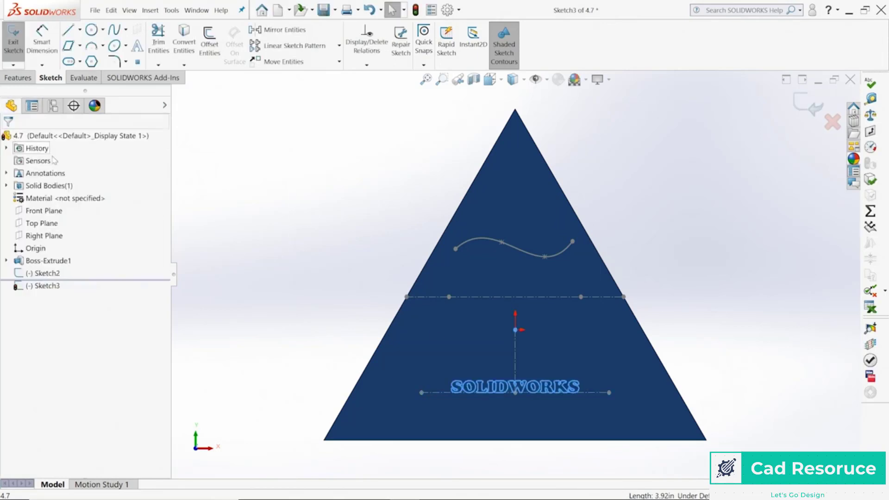
Cut-extrude the SOLIDWORKS text into the triangular face with a blind depth of 0.10 in.
scroll(509, 384, down, 3)
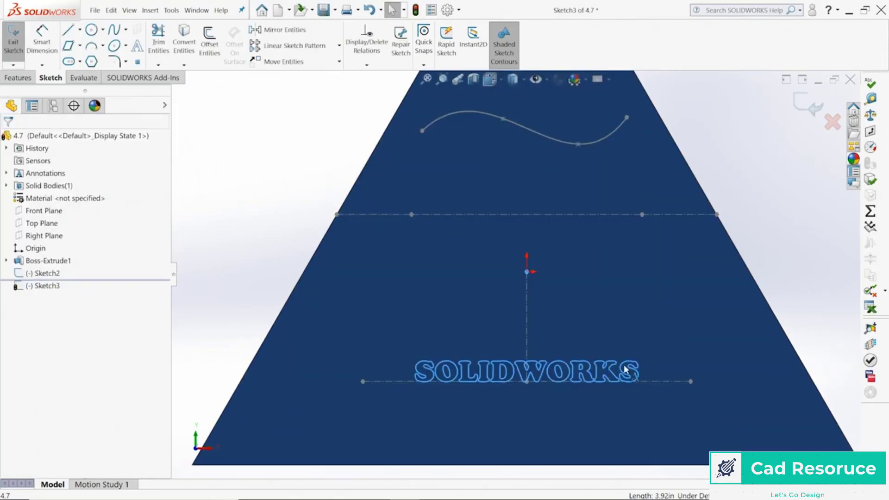
scroll(551, 369, down, 3)
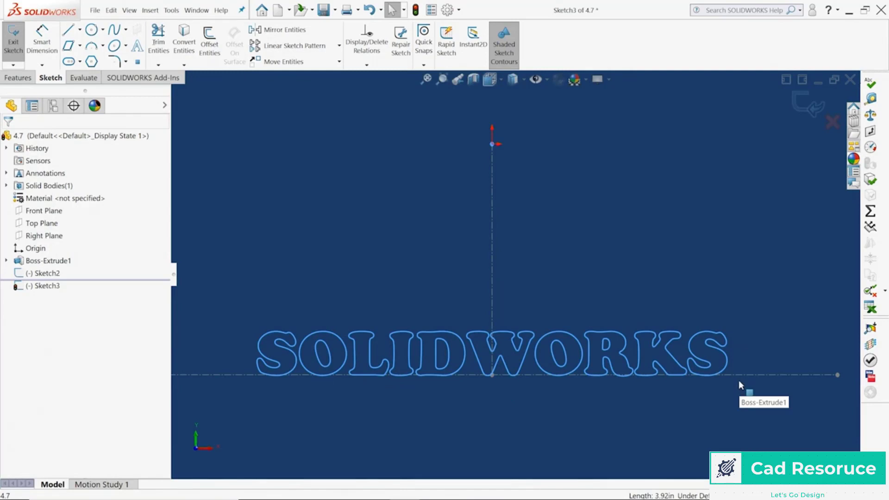
key(Up)
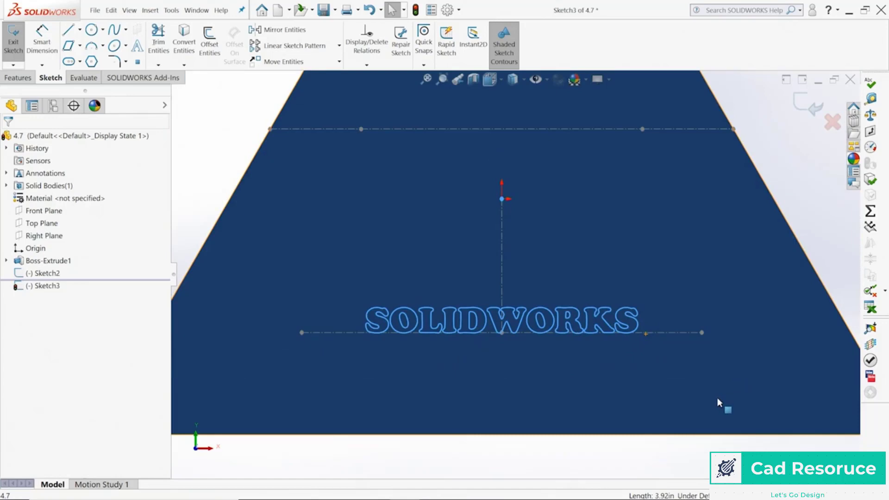
key(z)
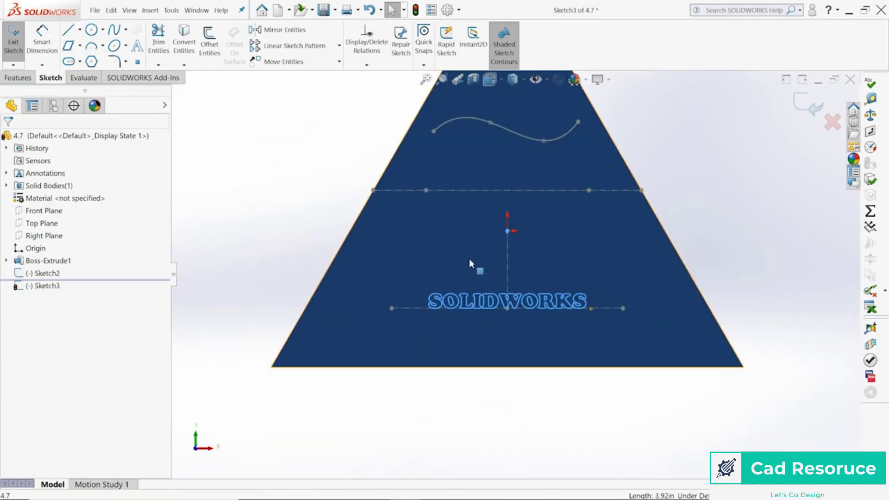
click(18, 78)
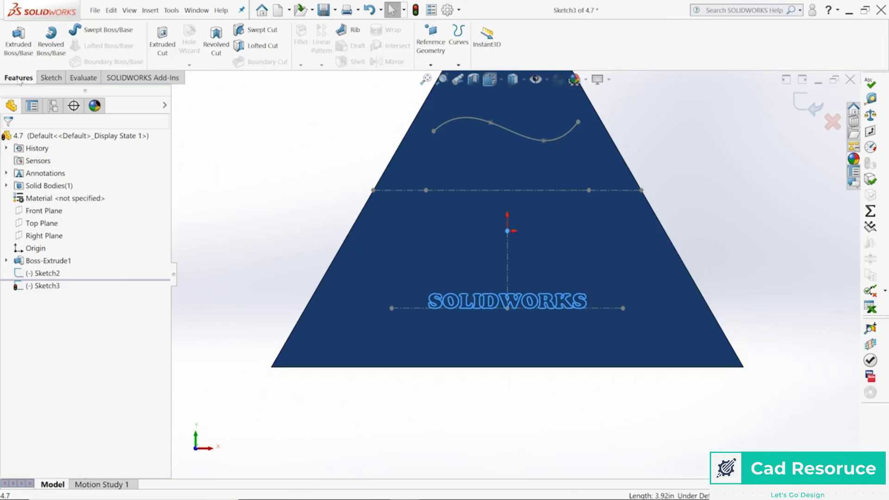
click(162, 39)
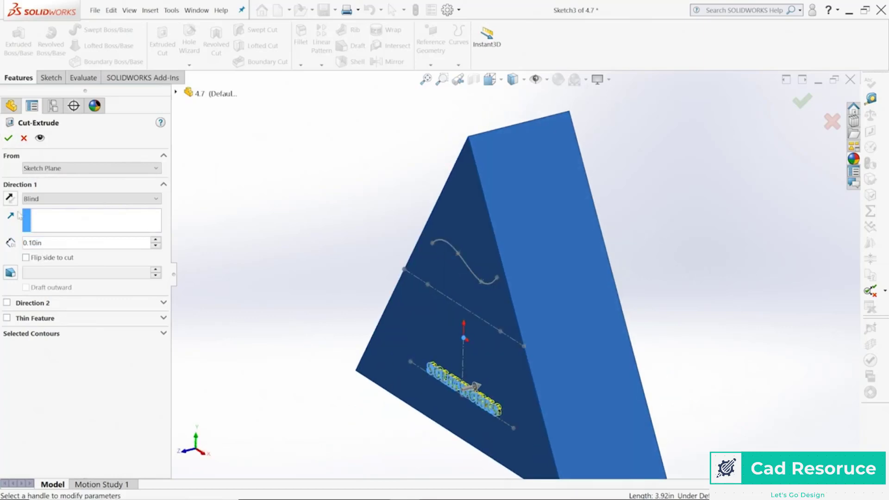
click(8, 139)
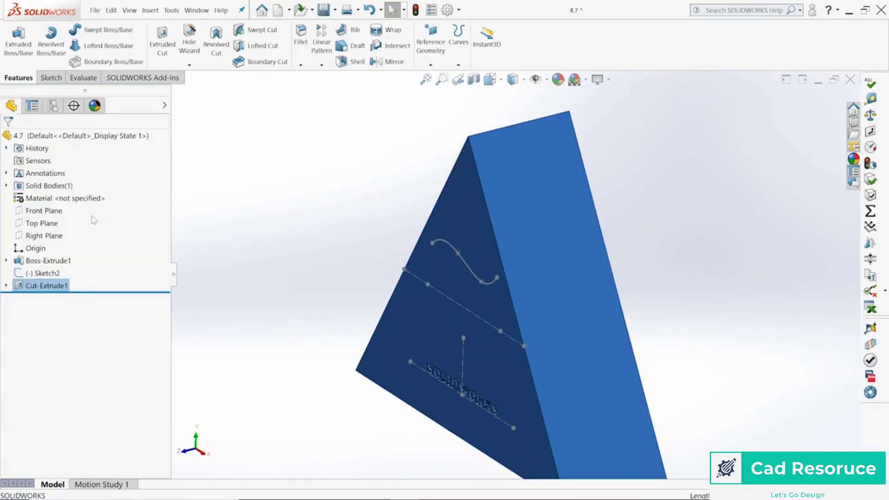
Apply a white color appearance to the SOLIDWORKS text cut feature.
scroll(472, 407, down, 5)
middle_drag(443, 352, 522, 326)
scroll(521, 326, up, 5)
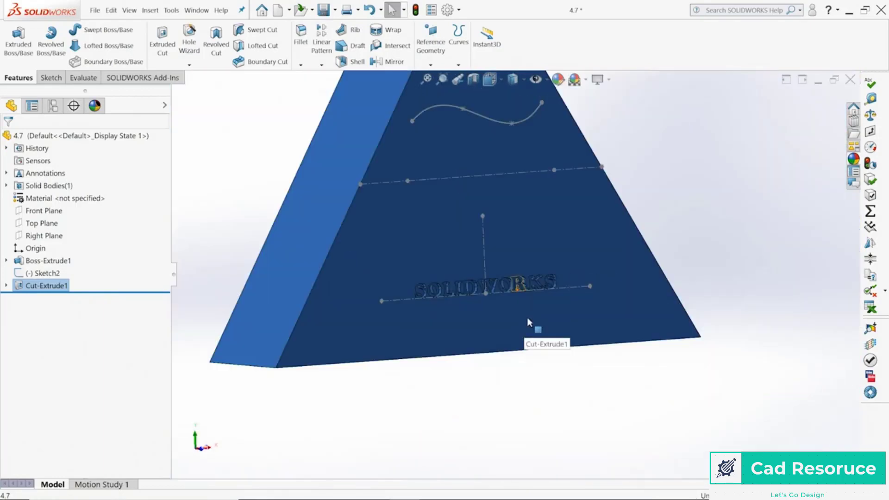
click(22, 286)
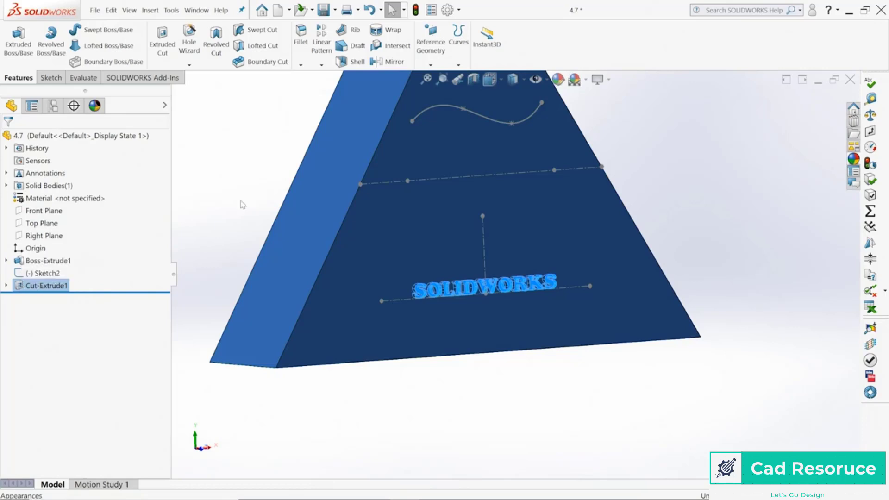
click(559, 82)
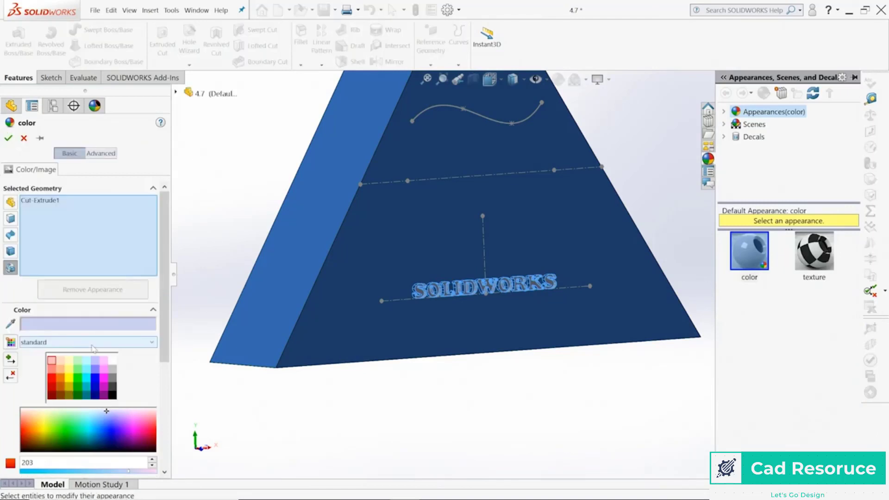
click(112, 361)
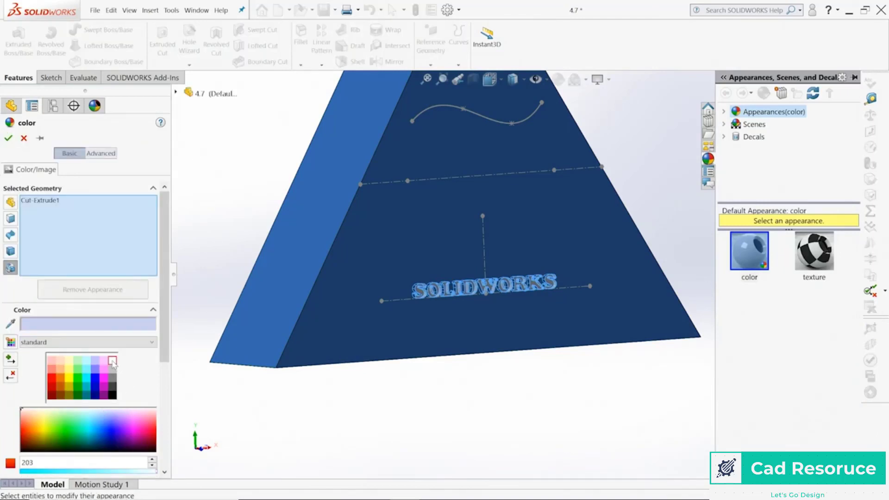
click(8, 138)
Start another sketch on the triangular face and add the text "HELLO" along the middle segment of the upper centerline.
middle_drag(525, 378, 502, 405)
scroll(523, 377, up, 3)
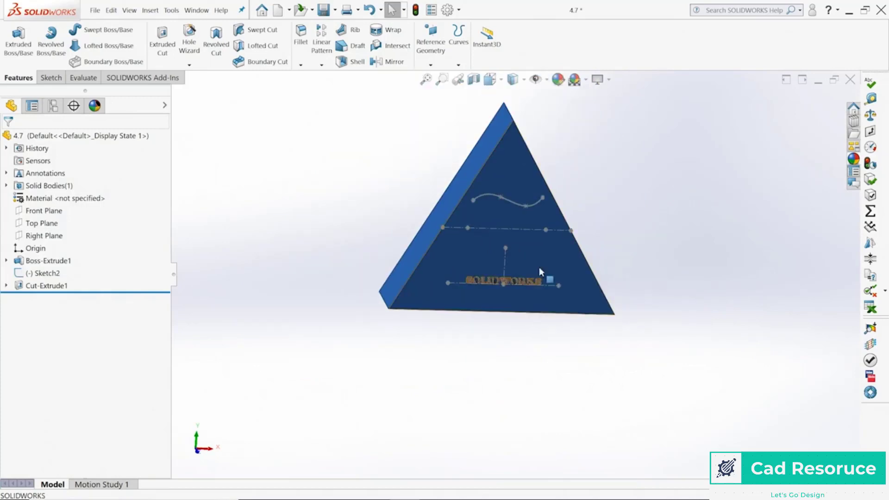
scroll(553, 224, down, 2)
click(552, 223)
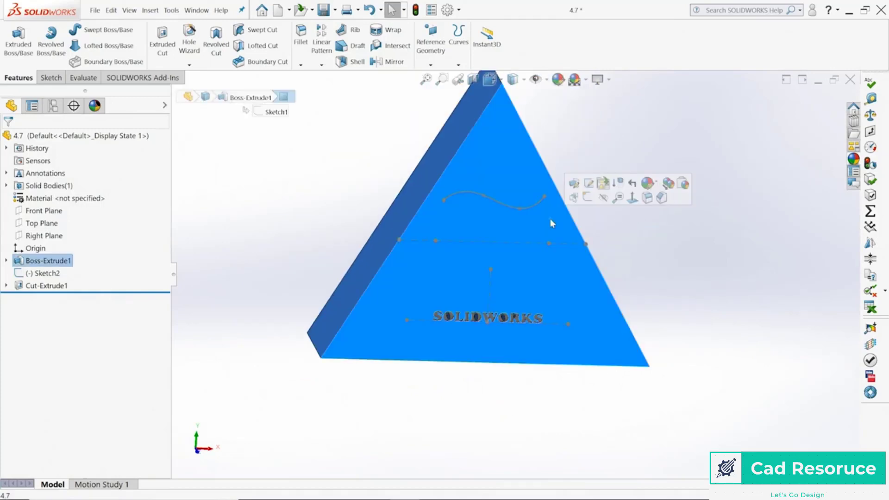
click(586, 197)
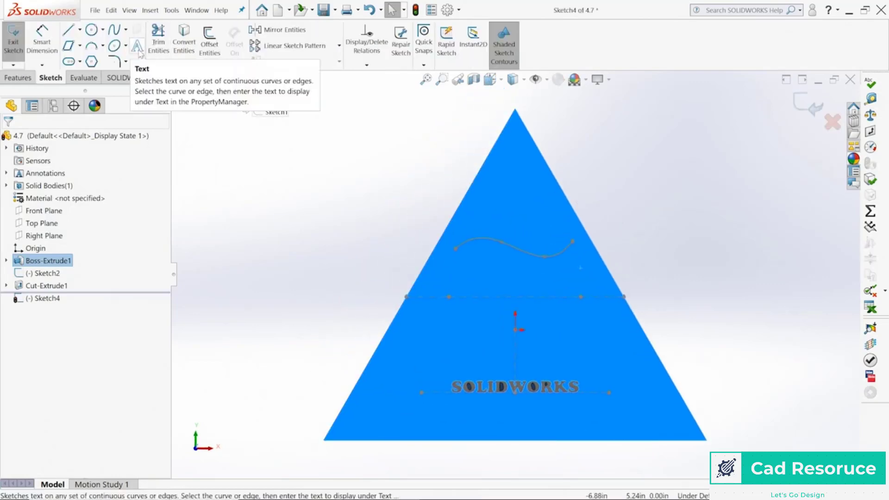
click(139, 51)
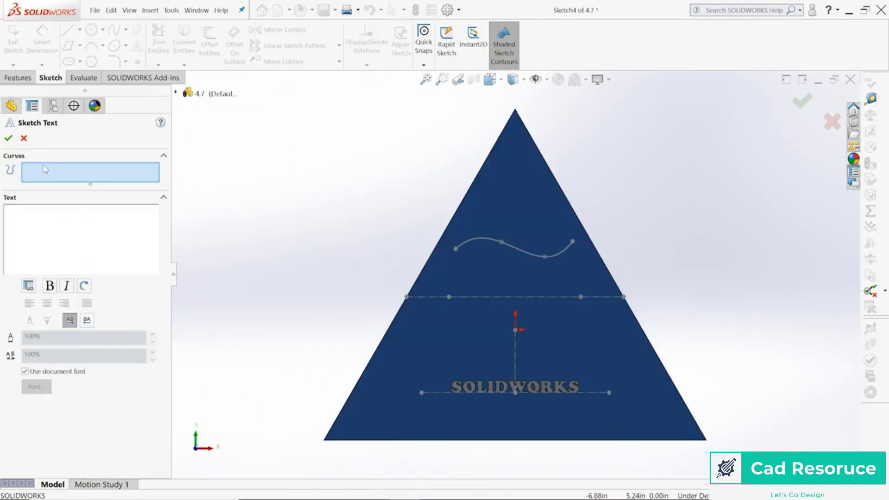
click(494, 298)
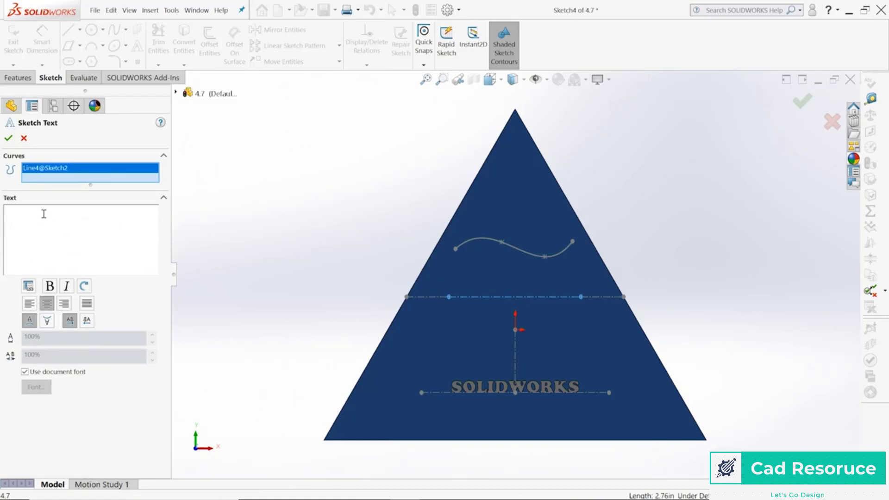
text(LLO)
Override the document font for the HELLO text with a height of 36 points.
click(25, 372)
click(36, 388)
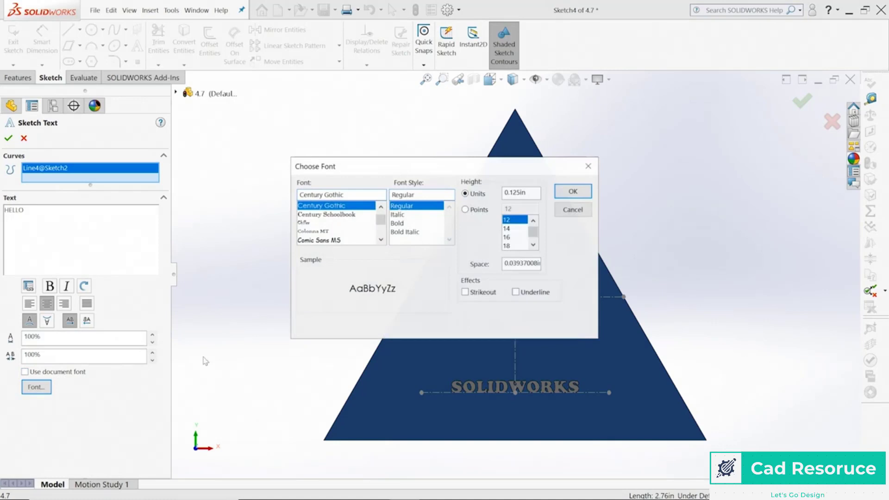
click(465, 211)
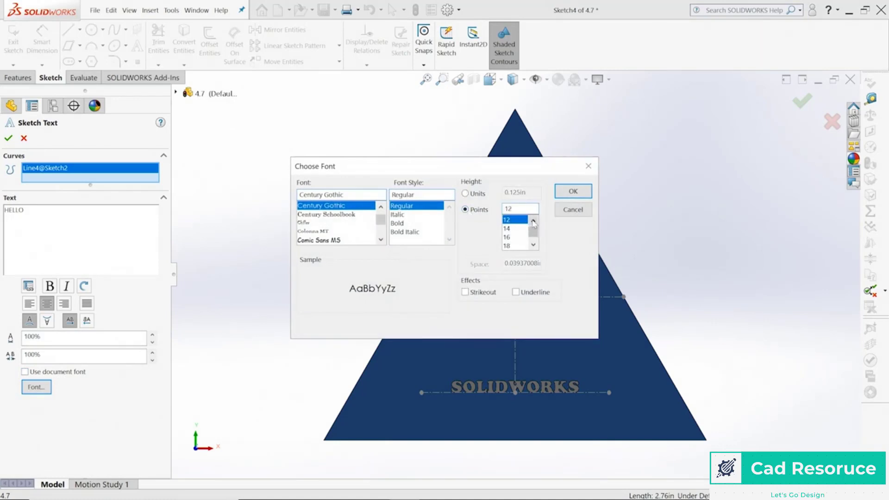
click(534, 222)
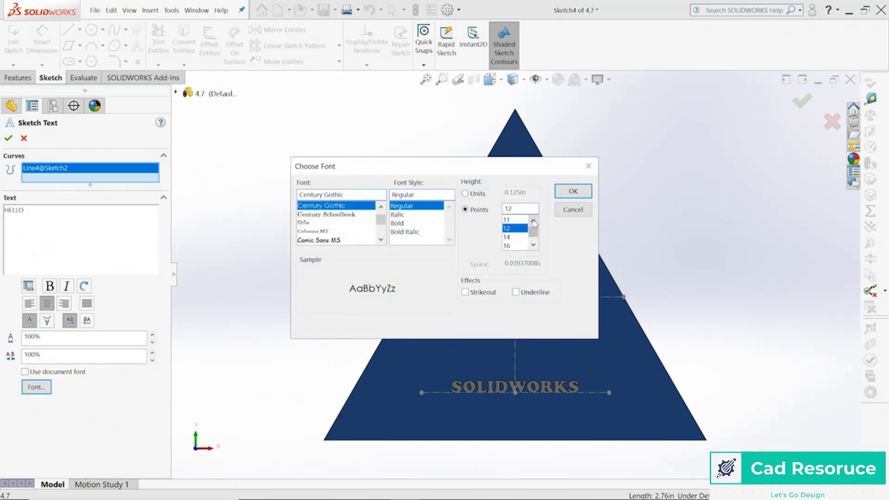
click(534, 221)
click(534, 222)
click(534, 222)
click(534, 245)
click(534, 245)
click(533, 246)
click(533, 245)
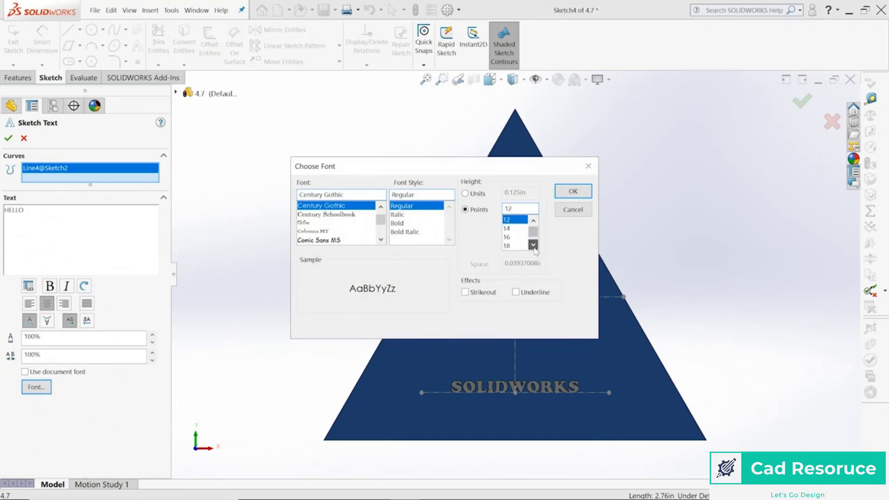
click(533, 245)
click(534, 245)
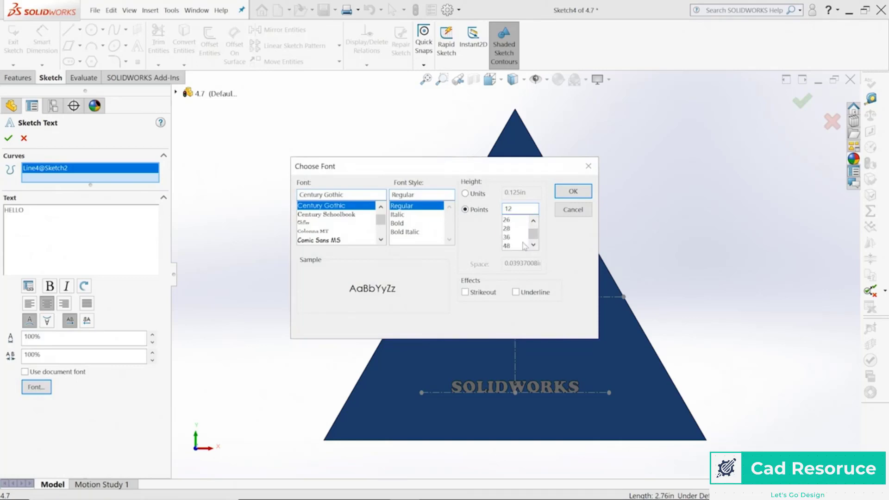
click(509, 237)
click(574, 191)
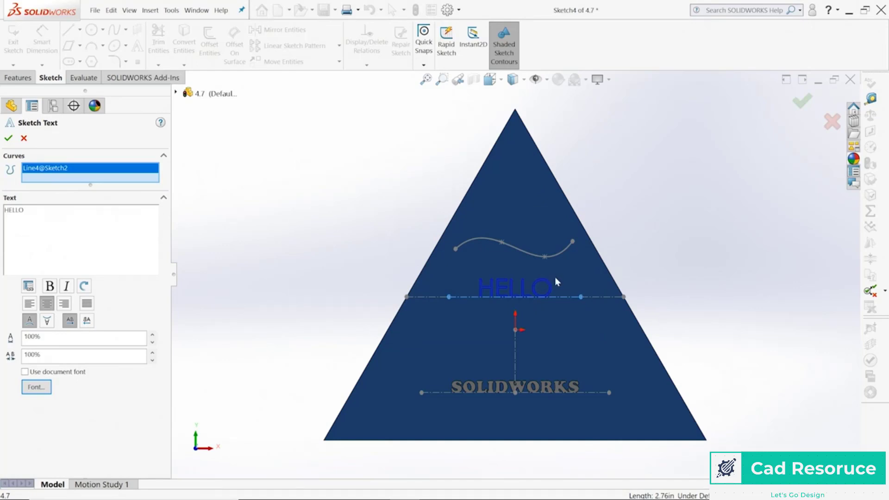
Append "EFEKHKEJFKLEJFEKEJF" to the HELLO text and try left, right and center alignment along the centerline segment.
click(45, 215)
text(EFEKHKEJFKLEJFEKEJF)
click(28, 306)
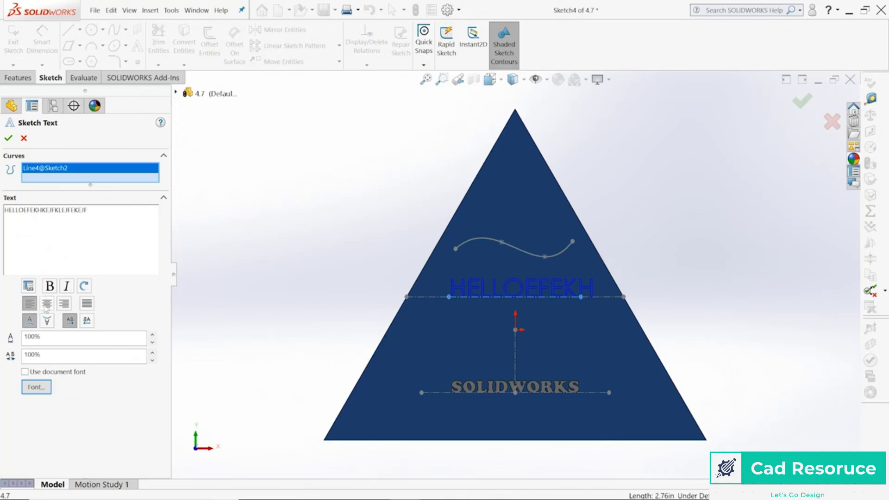
click(65, 306)
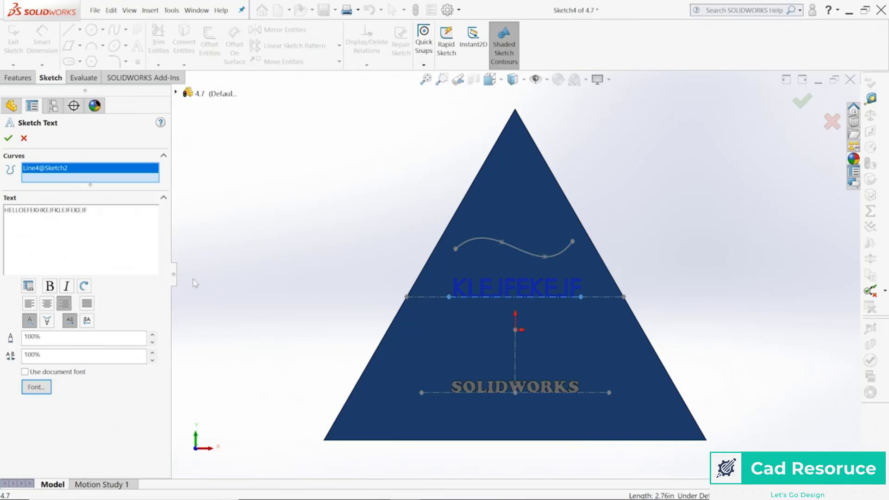
click(46, 304)
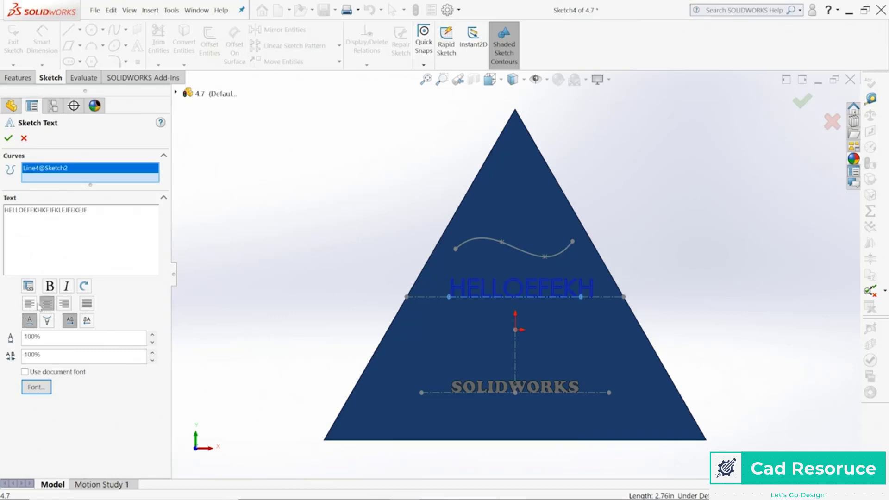
Left-align the text on the upper centerline segment, trim it back to "HELLO", and accept it.
click(31, 305)
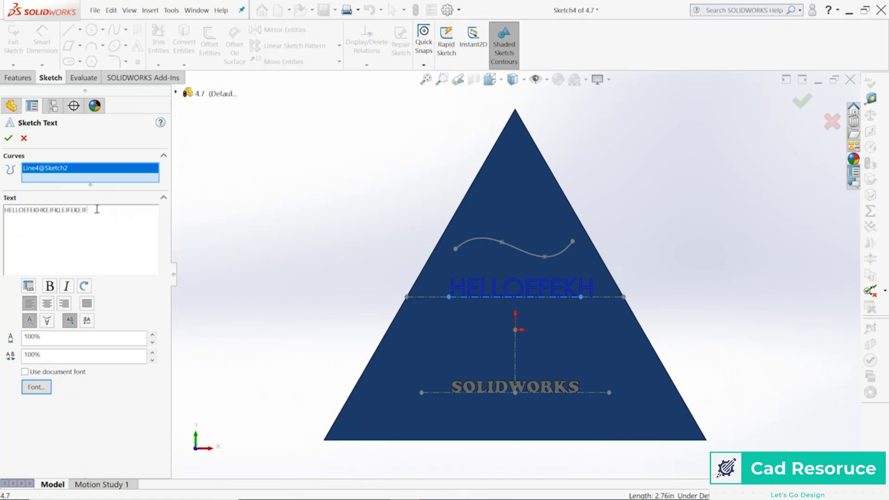
key(BackSpace)
key(BackSpace)
key(BackSpace)
key(BackSpace)
key(BackSpace)
key(BackSpace)
key(BackSpace)
key(BackSpace)
key(BackSpace)
key(BackSpace)
key(BackSpace)
key(BackSpace)
key(BackSpace)
key(BackSpace)
key(BackSpace)
key(BackSpace)
key(BackSpace)
key(BackSpace)
key(BackSpace)
click(9, 138)
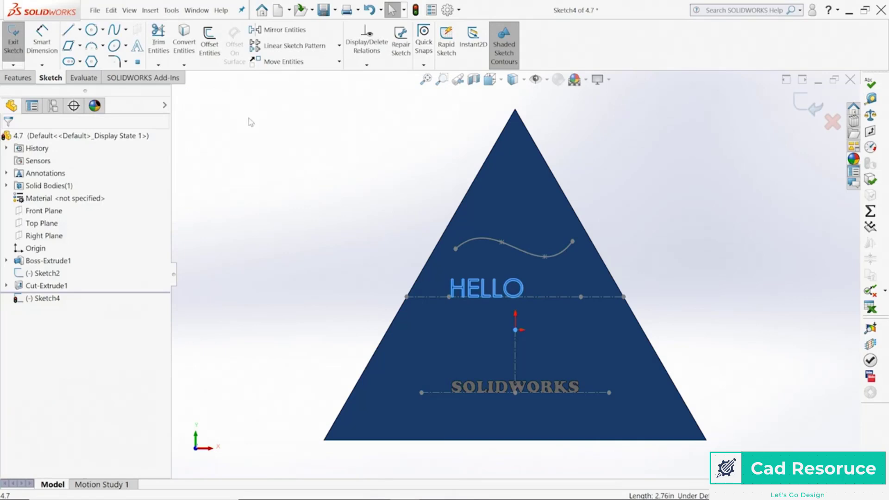
Add another sketch text reading "SOLIDWORKS" along the spline.
click(137, 48)
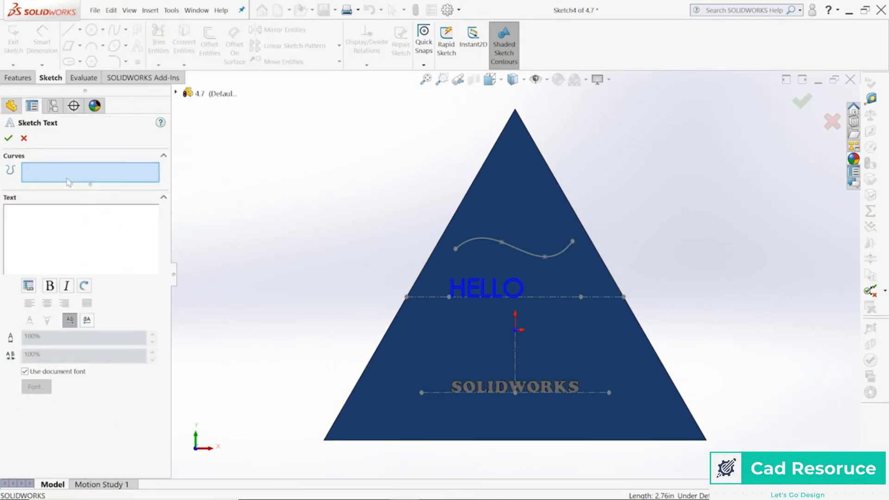
click(471, 240)
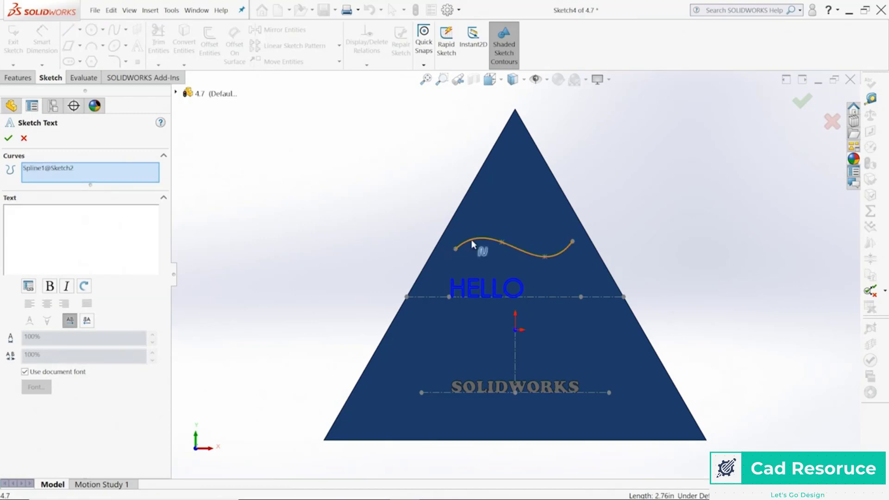
click(96, 208)
text(SOLIDWORKS)
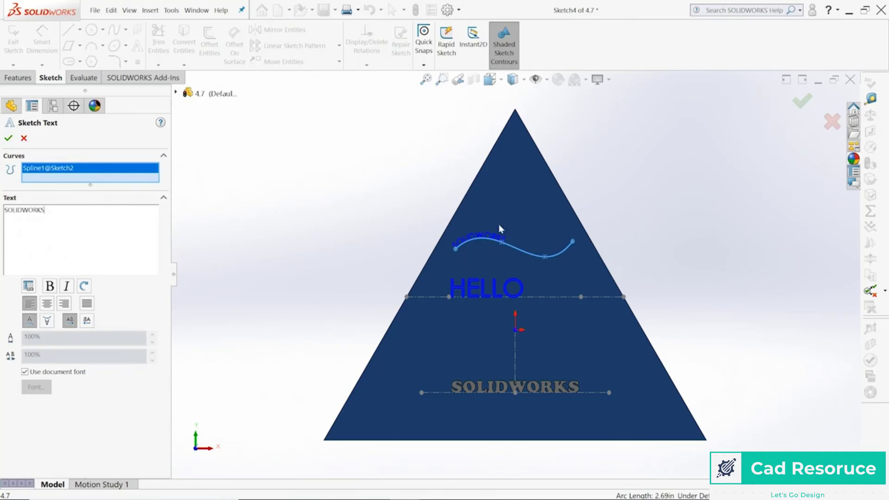
Override the document font for the spline text with a height of 20 points.
click(24, 372)
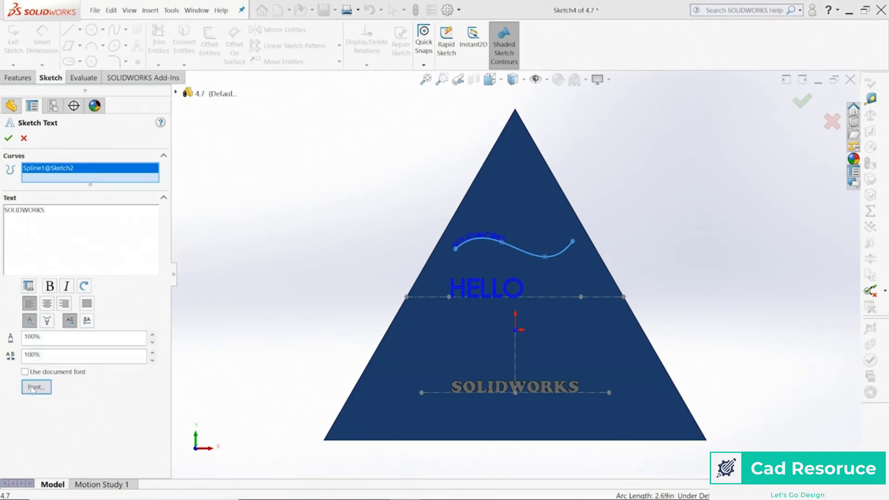
click(36, 386)
click(465, 209)
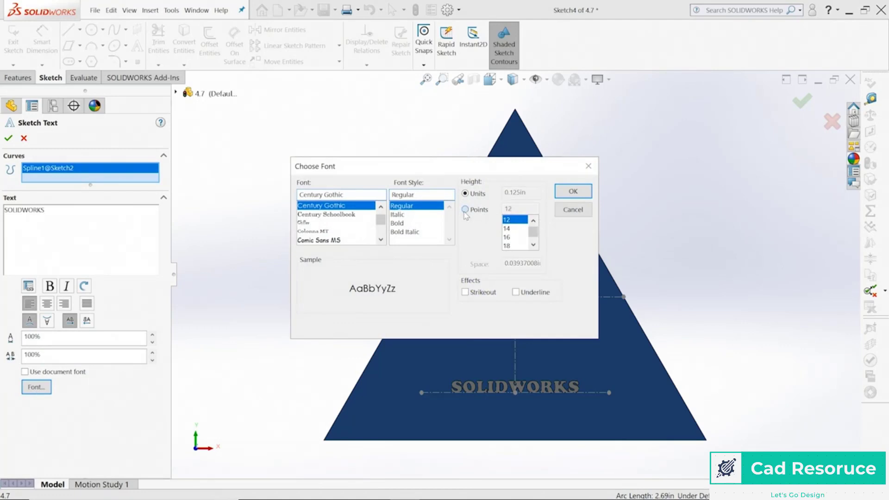
click(534, 244)
click(514, 246)
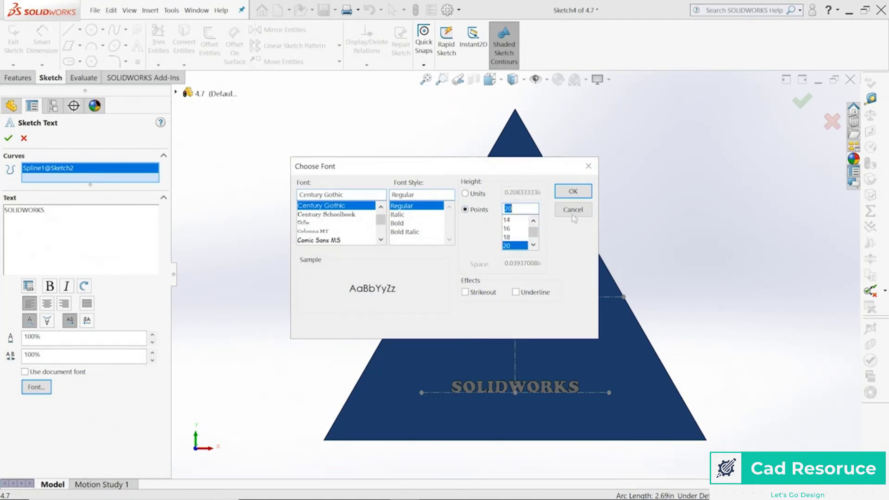
click(573, 196)
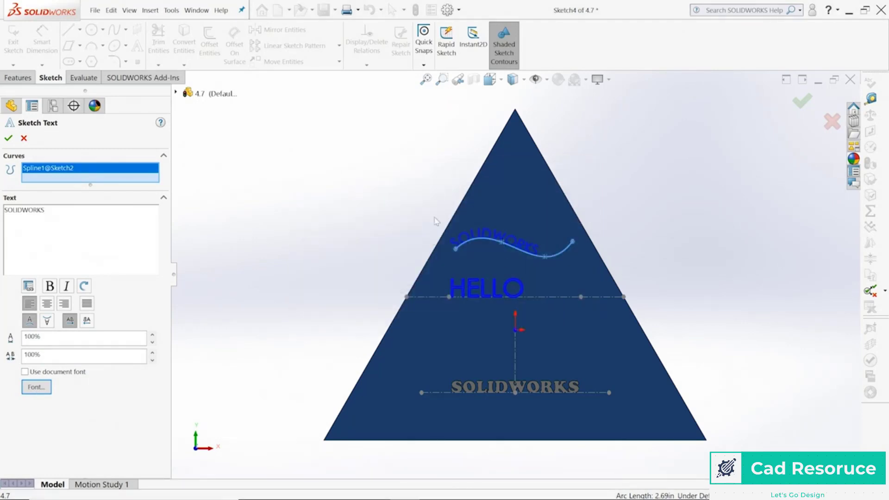
Try flipping the spline text vertically and horizontally, restore its normal orientation, and center it along the spline.
click(47, 321)
click(47, 322)
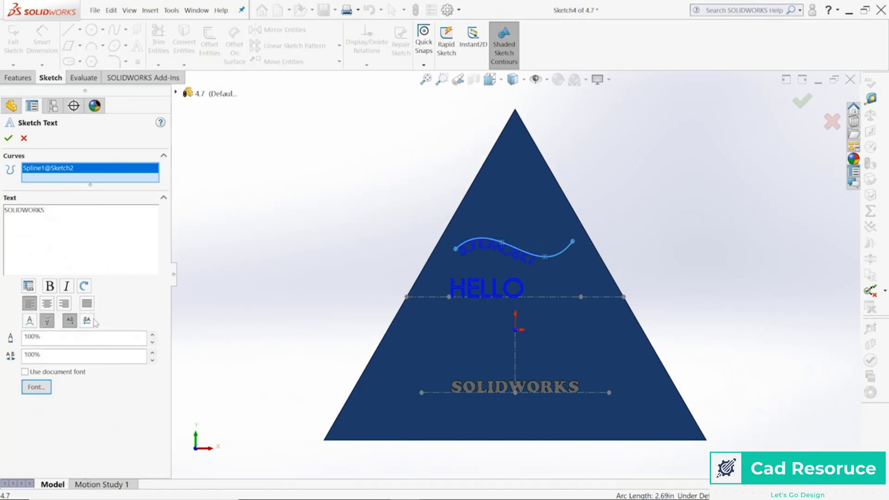
click(87, 320)
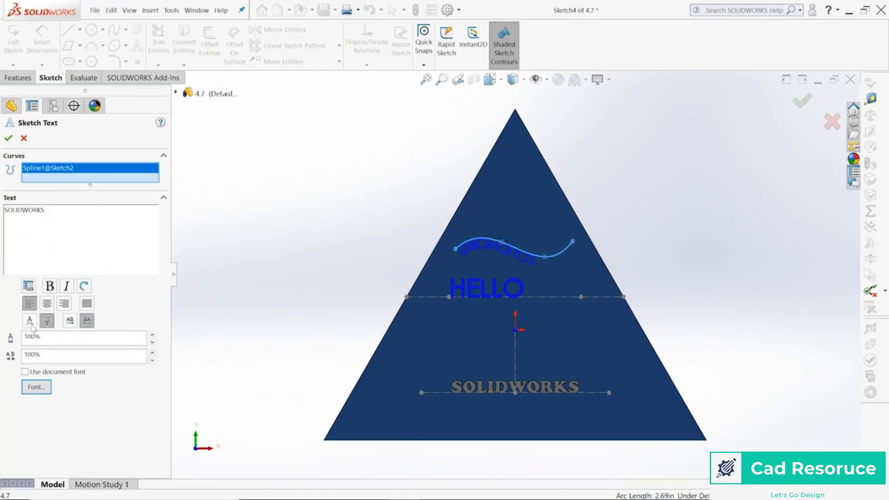
click(29, 320)
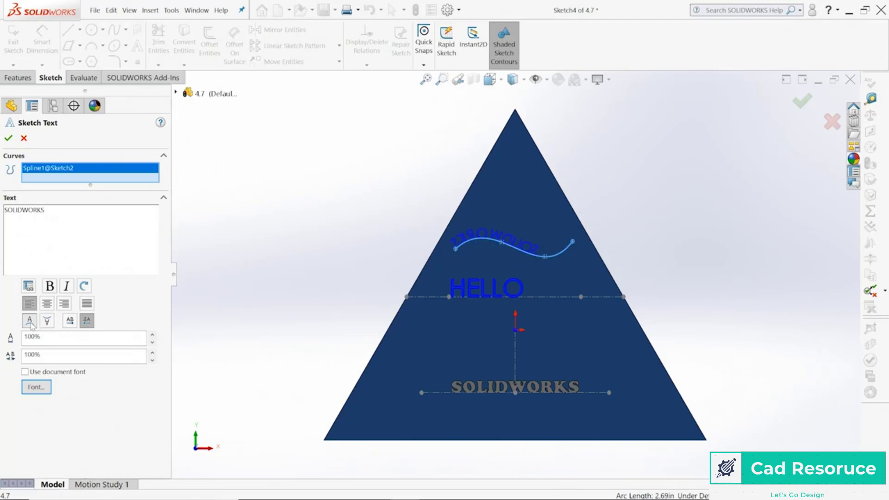
click(47, 304)
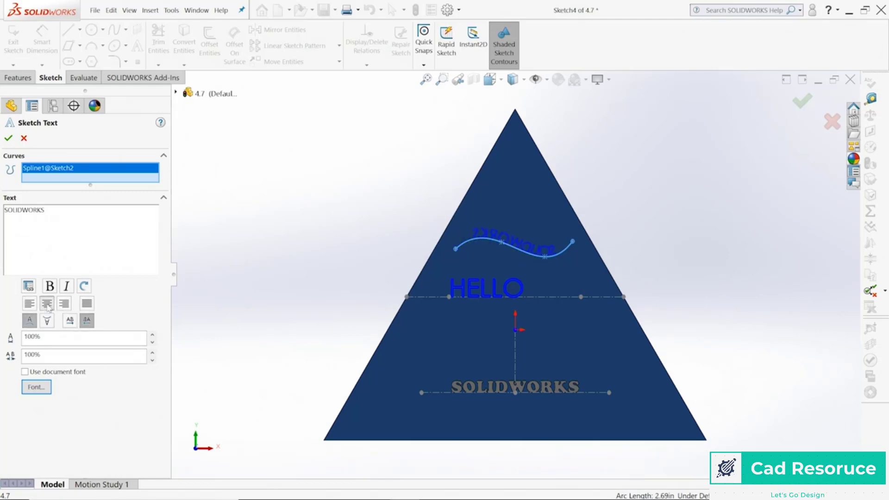
click(69, 322)
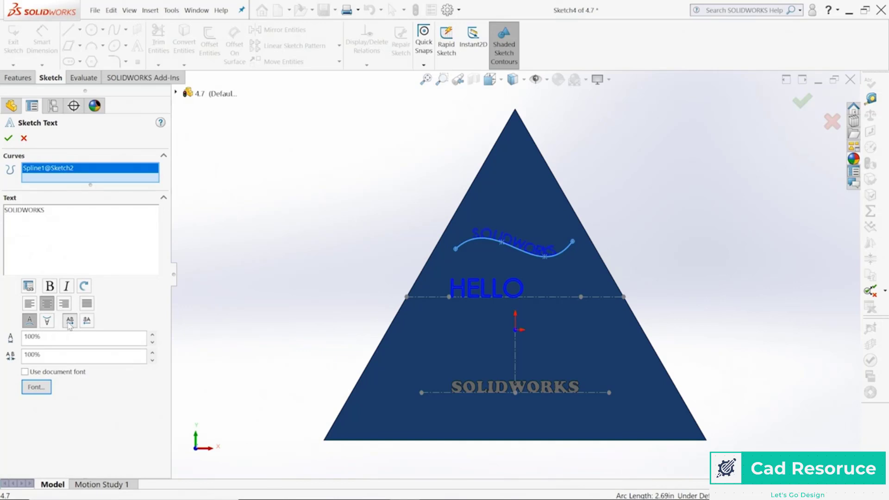